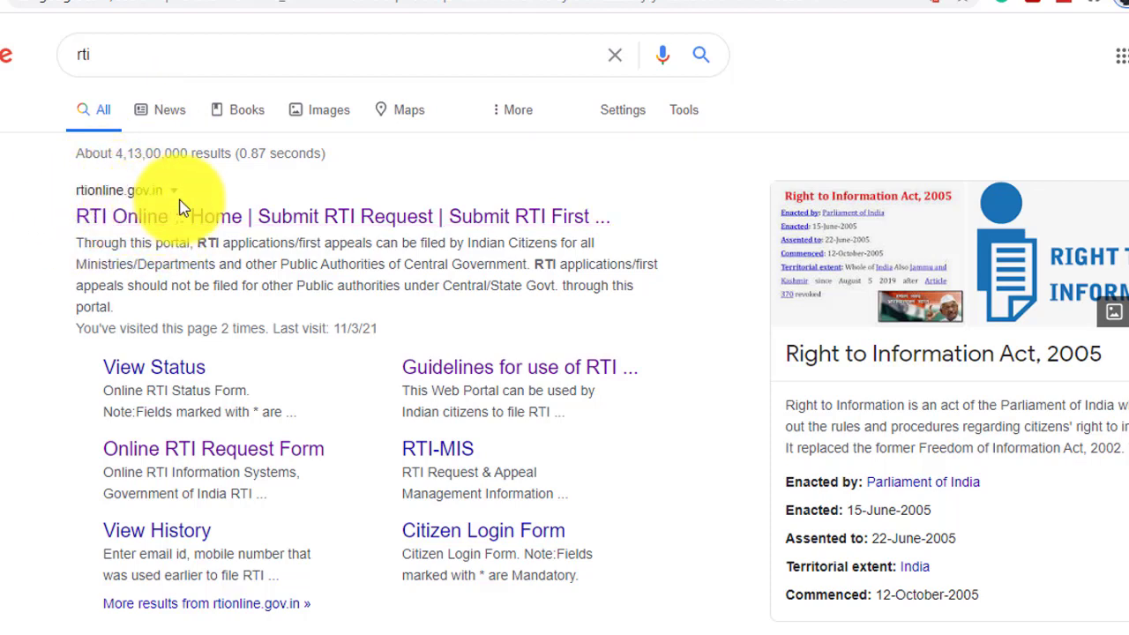
Step: Open the RTI Online portal from the search results and start submitting a new request
{"action": "left_click", "coordinate": [255, 228]}
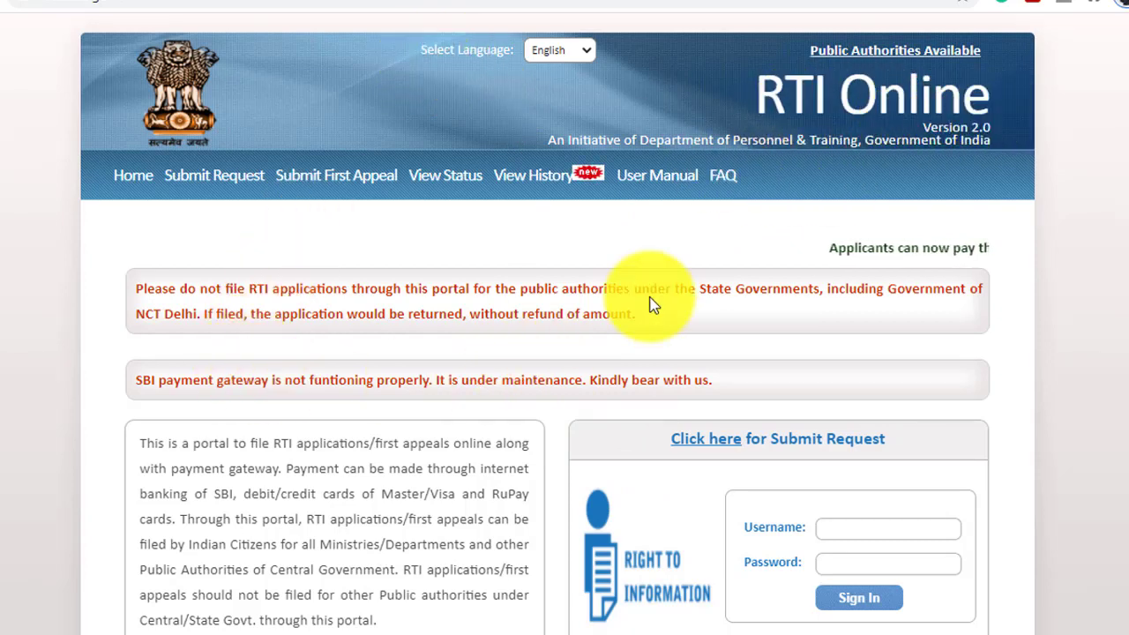
{"action": "left_click", "coordinate": [197, 189]}
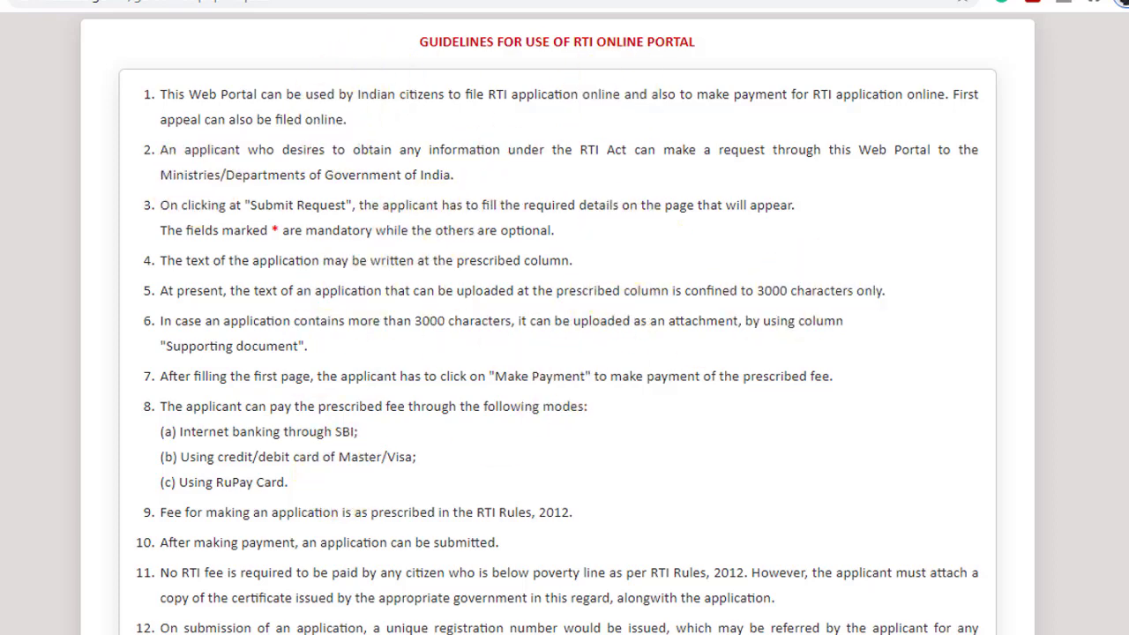
Step: Read through the portal guidelines, mark them as read and understood, and submit to open the request form
{"action": "scroll", "coordinate": [558, 353], "scroll_direction": "down", "scroll_amount": 1}
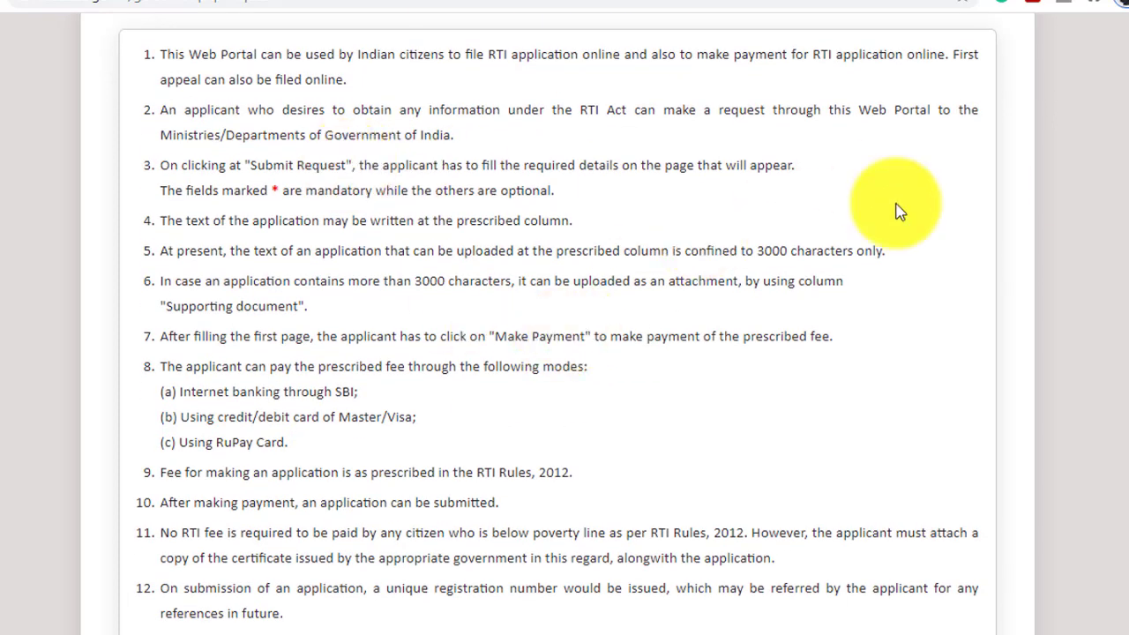
{"action": "scroll", "coordinate": [558, 352], "scroll_direction": "down", "scroll_amount": 3}
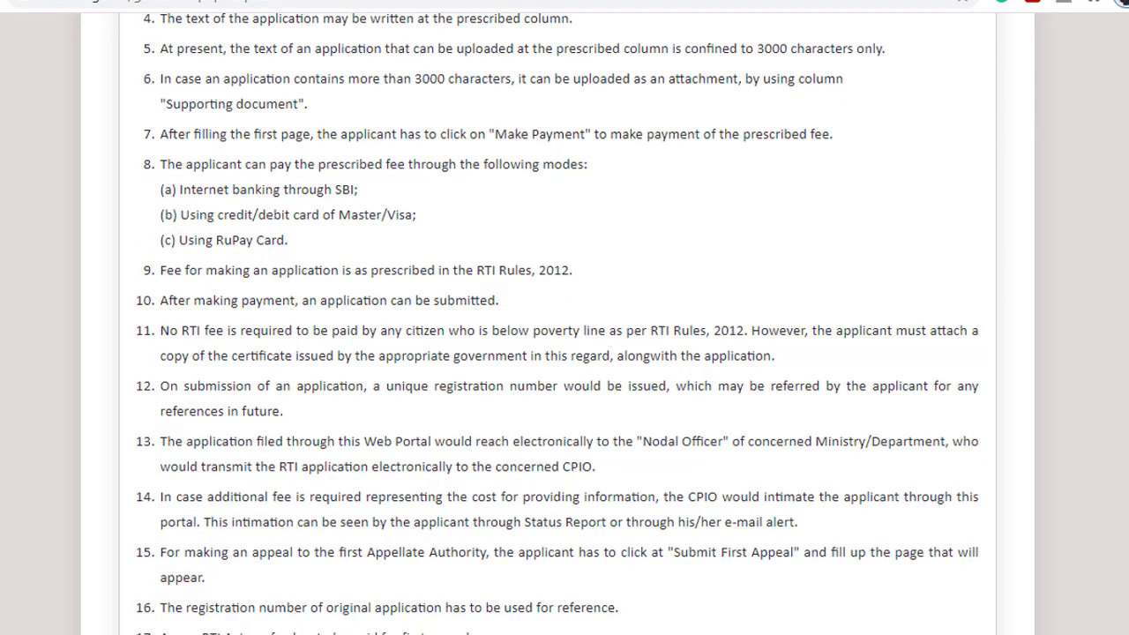
{"action": "scroll", "coordinate": [557, 353], "scroll_direction": "down", "scroll_amount": 3}
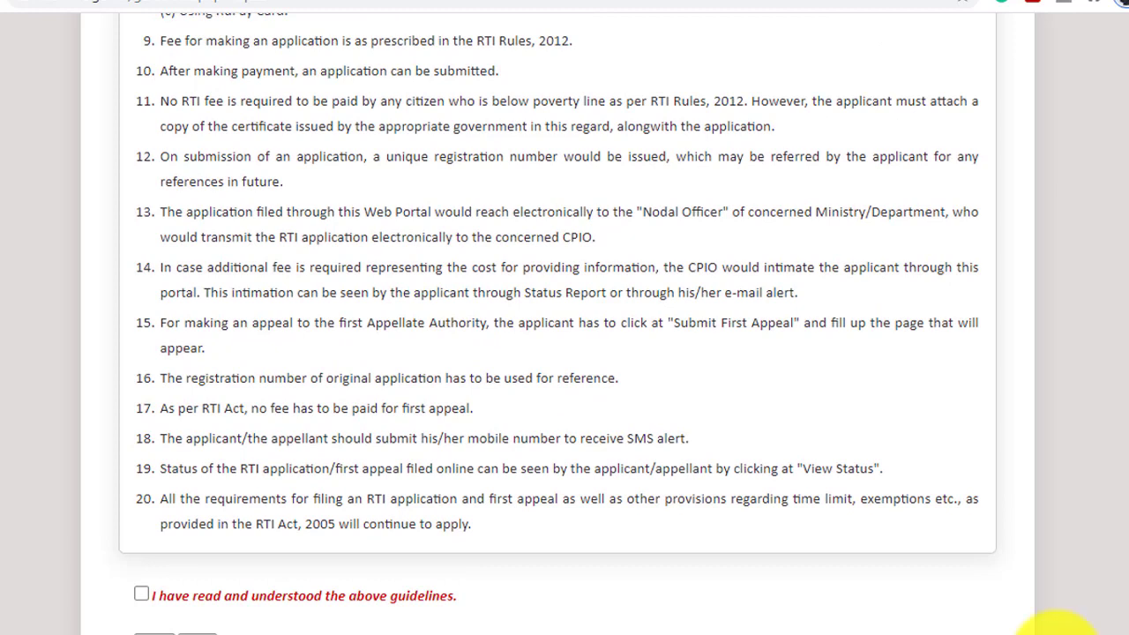
{"action": "left_click", "coordinate": [141, 594]}
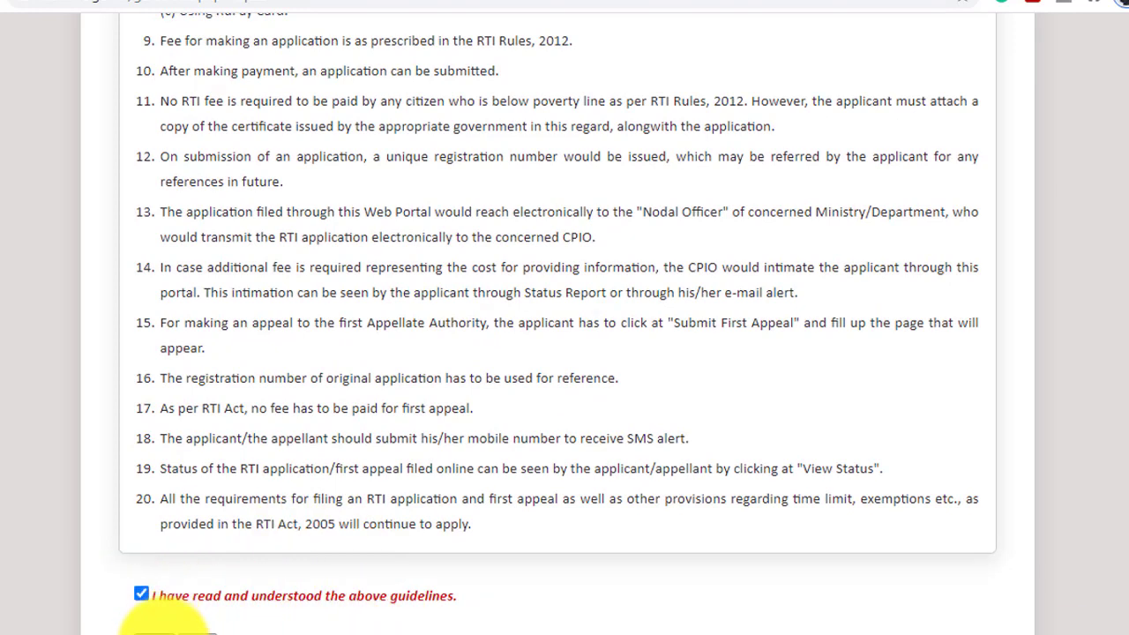
{"action": "left_click", "coordinate": [142, 594]}
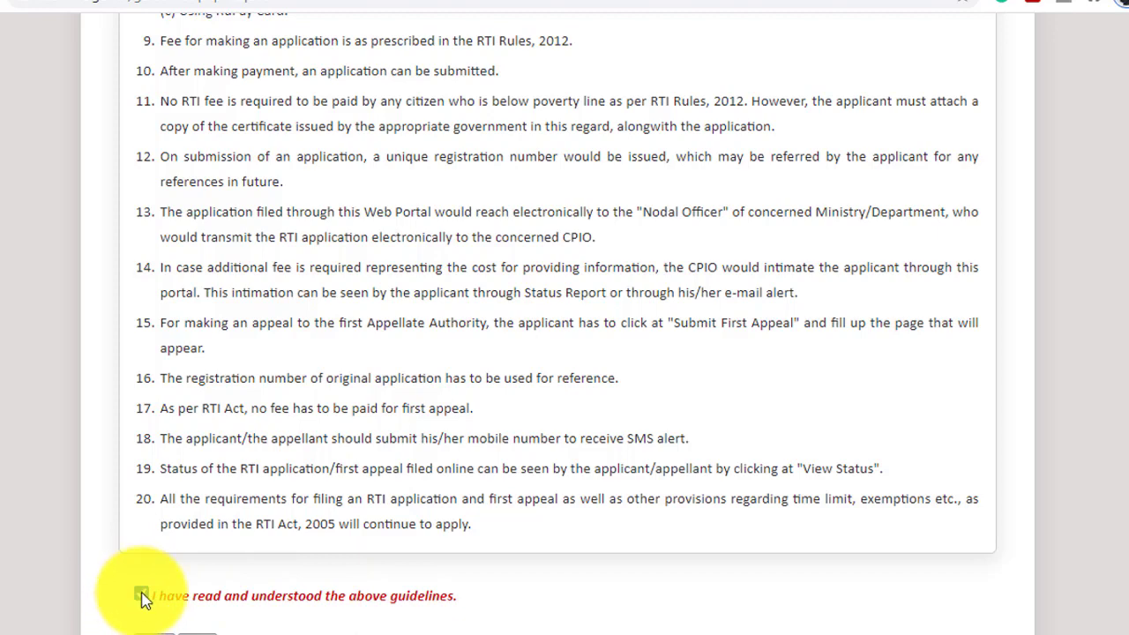
{"action": "left_click", "coordinate": [141, 594]}
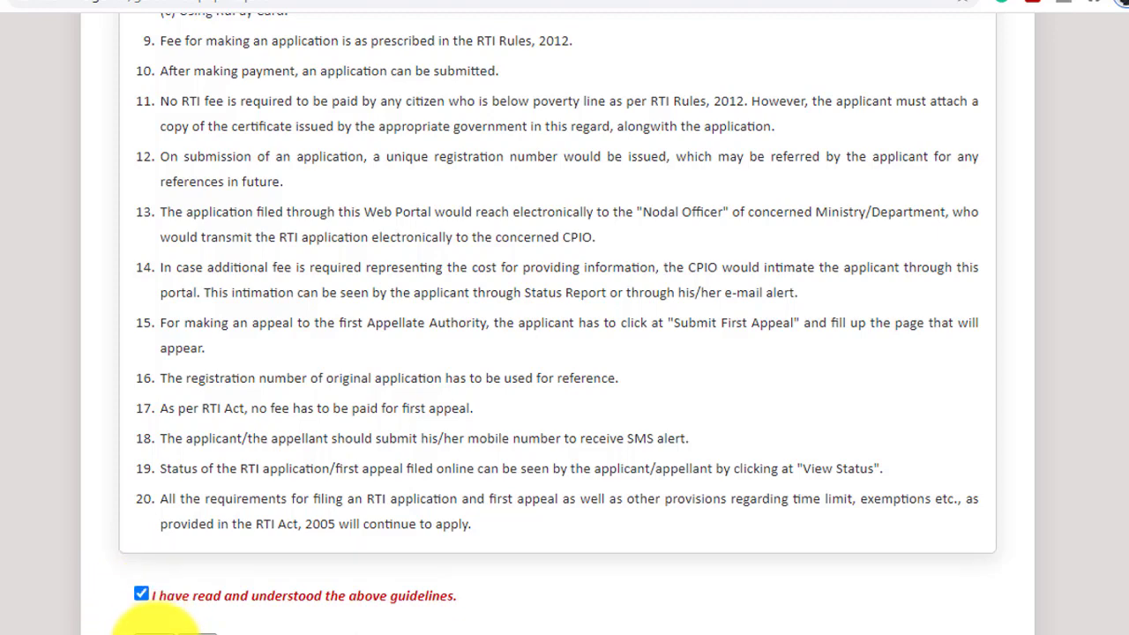
{"action": "left_click", "coordinate": [167, 631]}
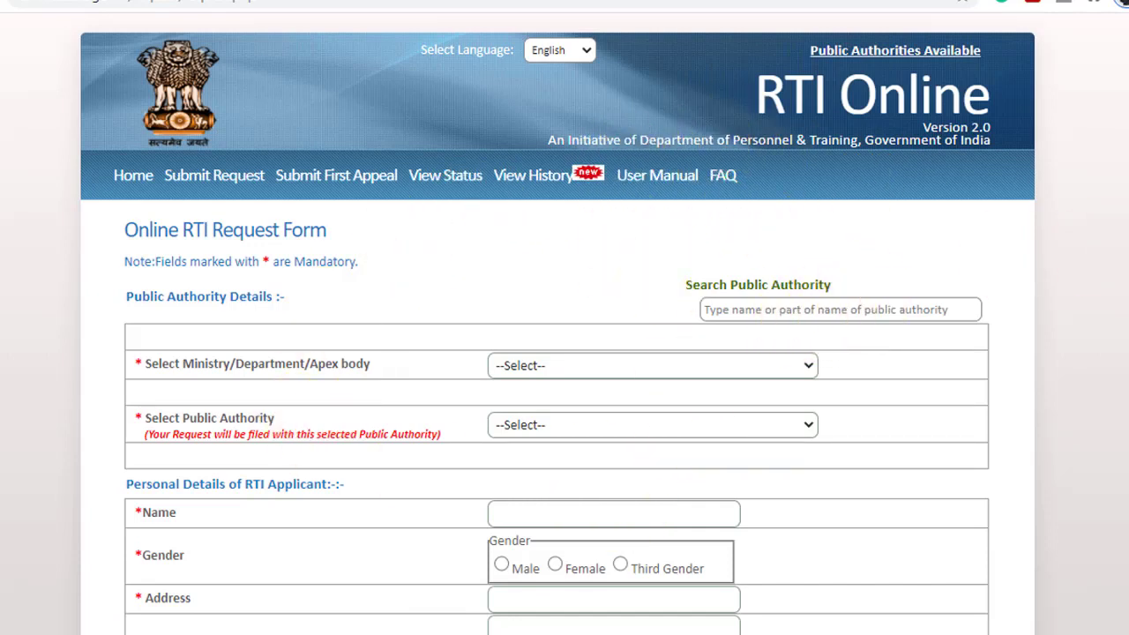
Step: Look over the whole request form and switch its language to Hindi and back to English
{"action": "scroll", "coordinate": [557, 327], "scroll_direction": "down", "scroll_amount": 1}
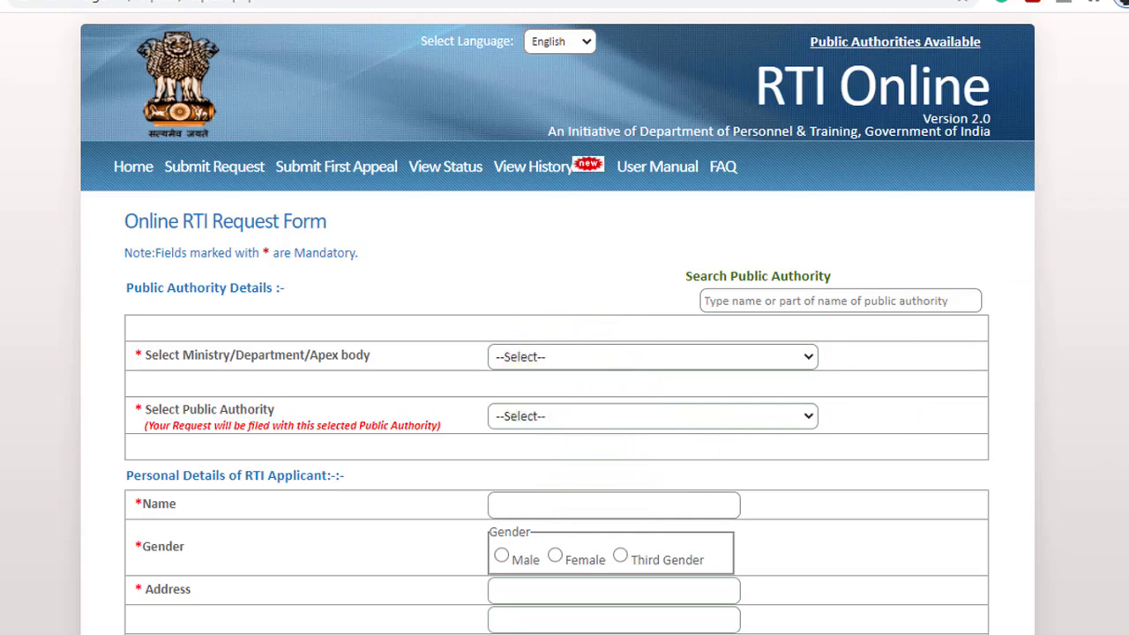
{"action": "scroll", "coordinate": [564, 353], "scroll_direction": "down", "scroll_amount": 5}
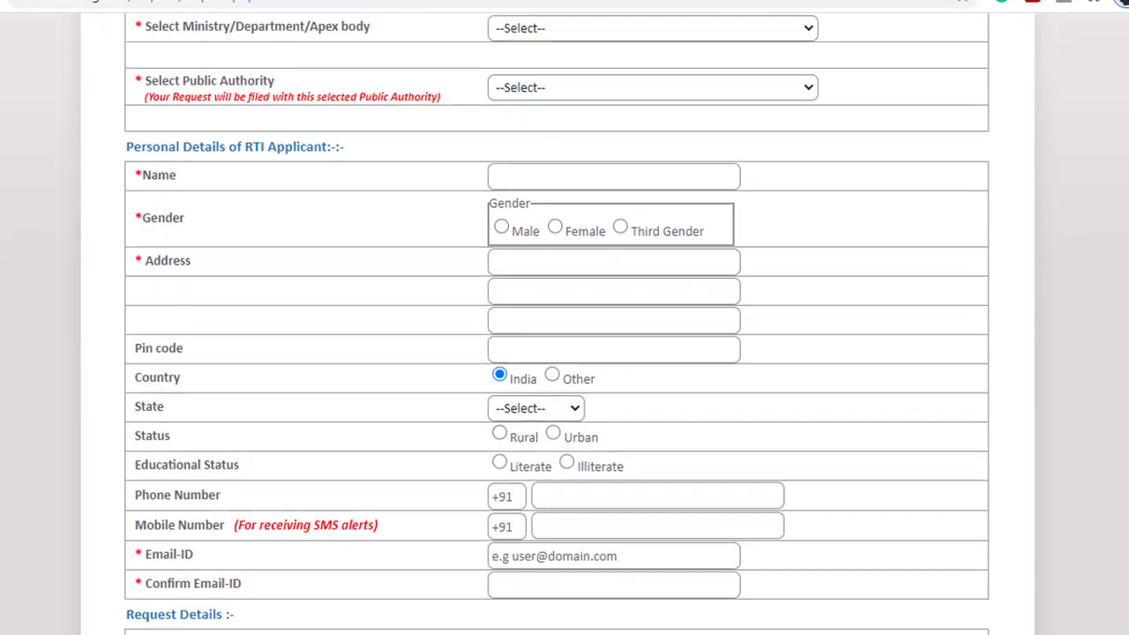
{"action": "scroll", "coordinate": [565, 353], "scroll_direction": "down", "scroll_amount": 3}
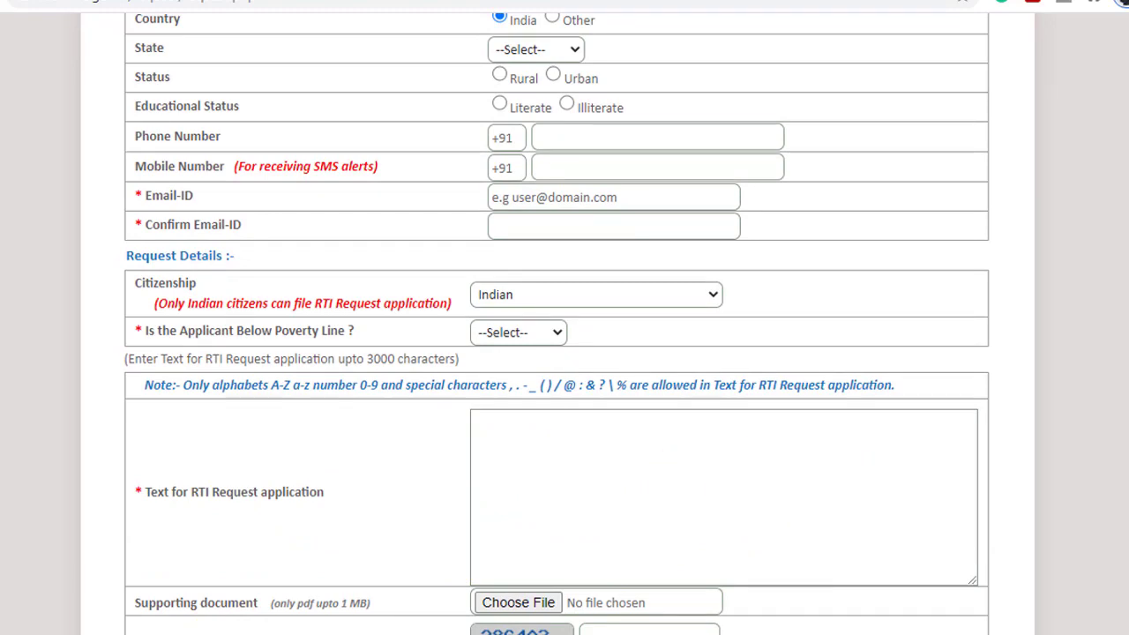
{"action": "scroll", "coordinate": [564, 353], "scroll_direction": "down", "scroll_amount": 2}
{"action": "scroll", "coordinate": [564, 353], "scroll_direction": "up", "scroll_amount": 10}
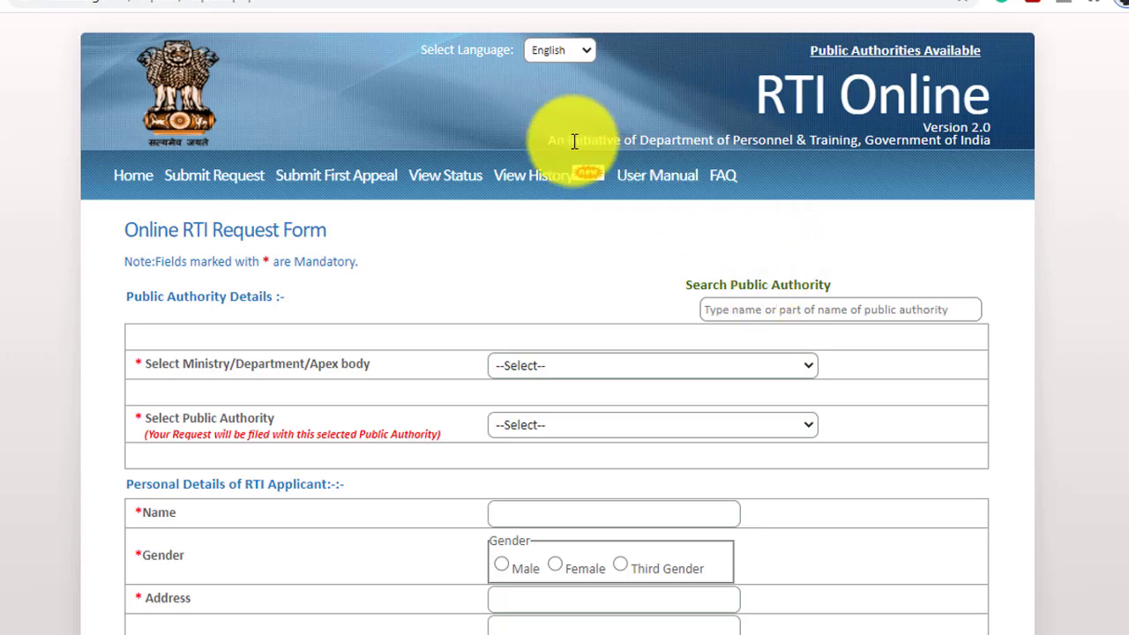
{"action": "left_click", "coordinate": [561, 51]}
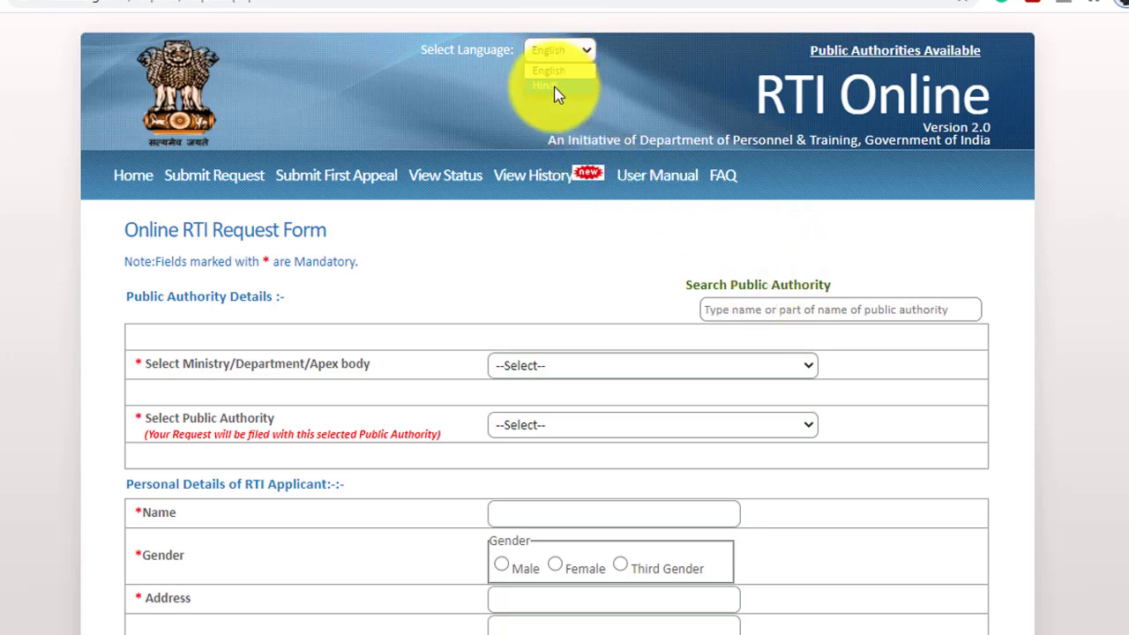
{"action": "left_click", "coordinate": [554, 86]}
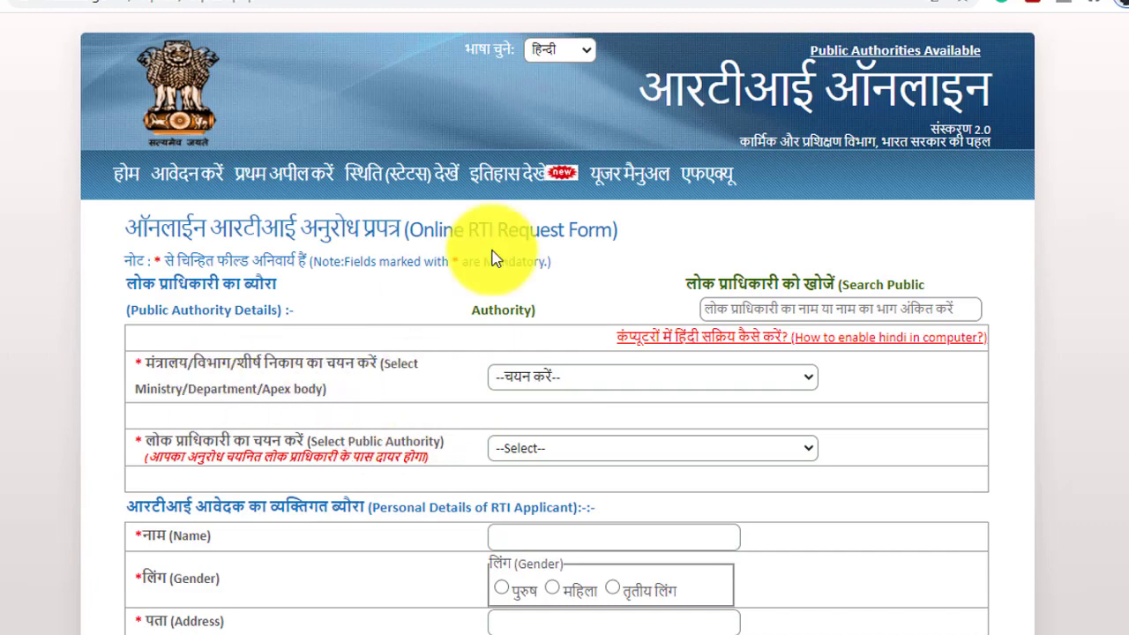
{"action": "left_click", "coordinate": [549, 50]}
{"action": "left_click", "coordinate": [548, 70]}
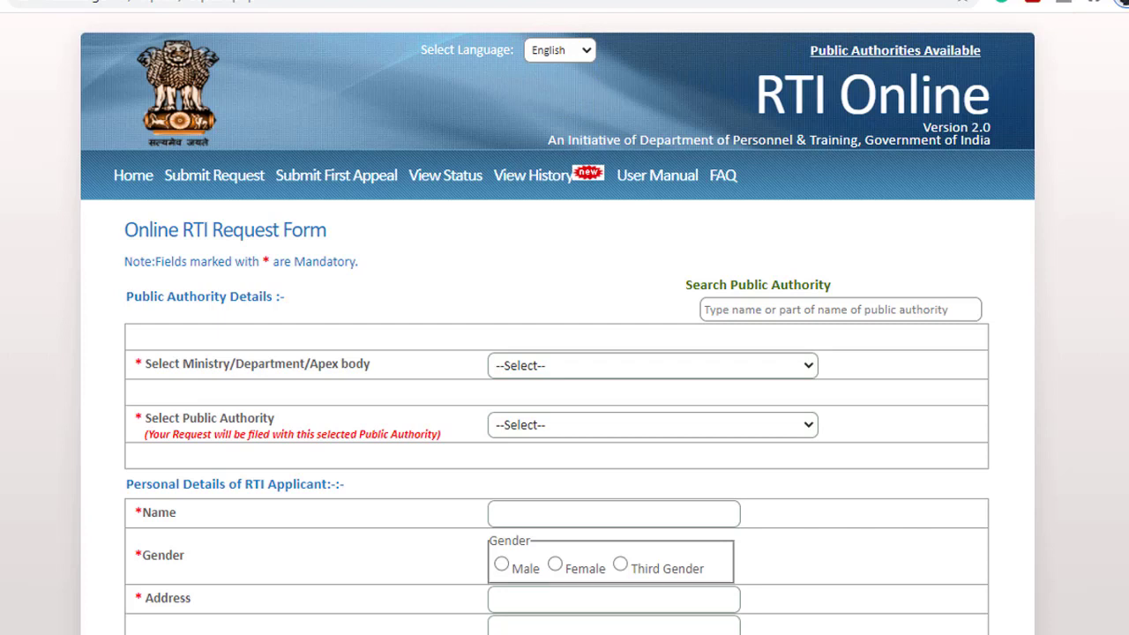
{"action": "scroll", "coordinate": [599, 300], "scroll_direction": "down", "scroll_amount": 1}
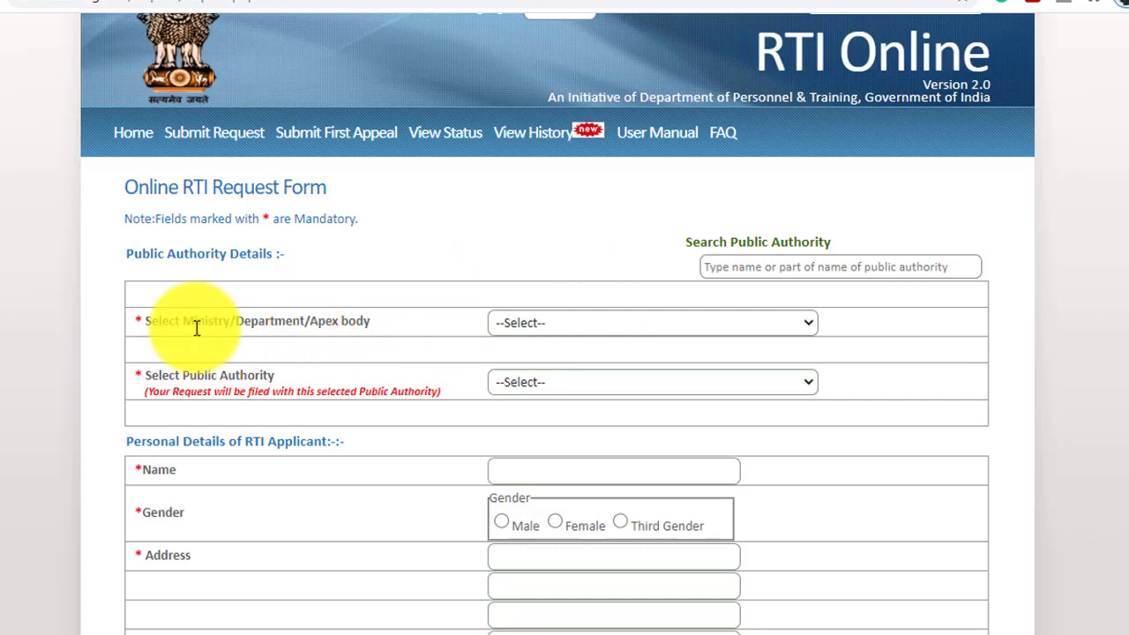
{"action": "left_click", "coordinate": [544, 325]}
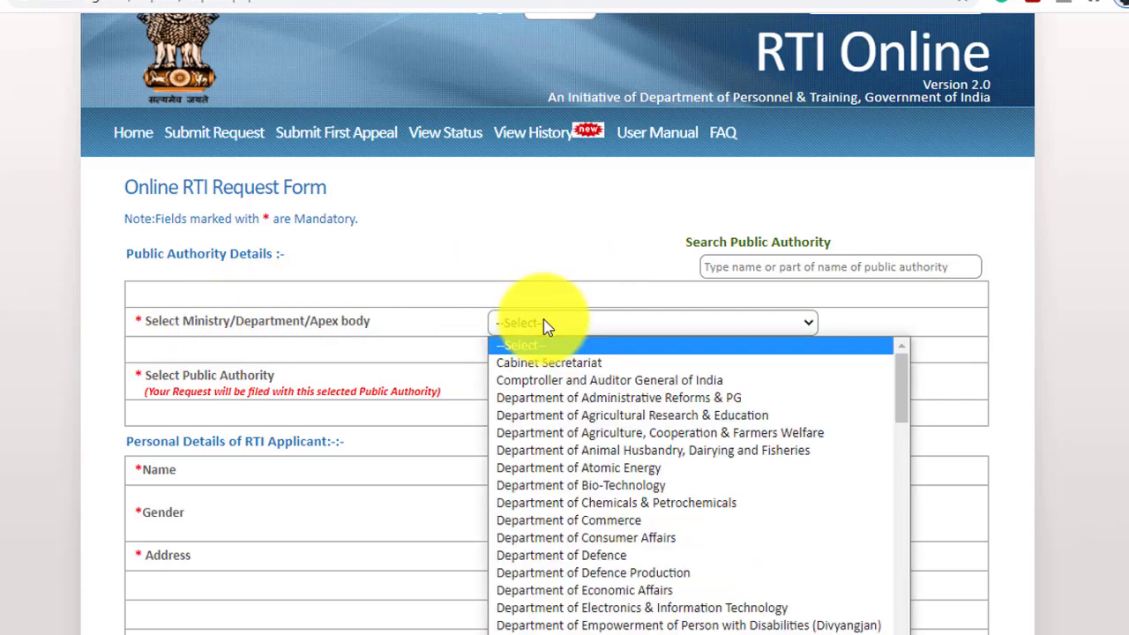
{"action": "left_click", "coordinate": [544, 324]}
{"action": "left_click", "coordinate": [544, 324]}
{"action": "left_click", "coordinate": [544, 324]}
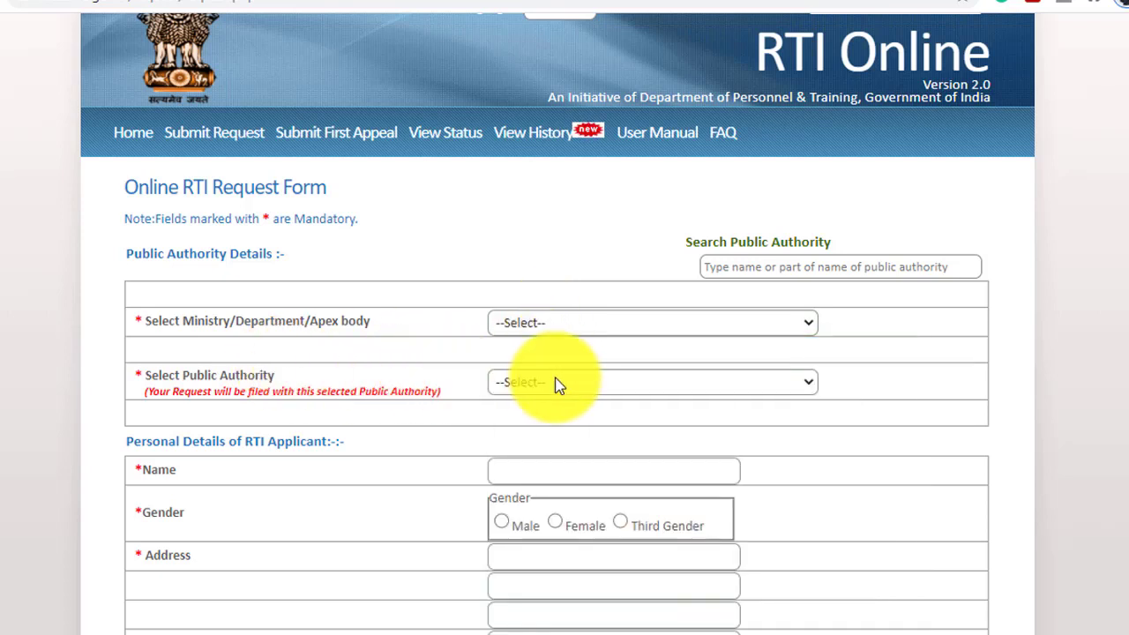
Step: Search the public authorities for "ssc", choose Staff Selection Commission - HQ, and accept the filing notice
{"action": "left_click", "coordinate": [737, 264]}
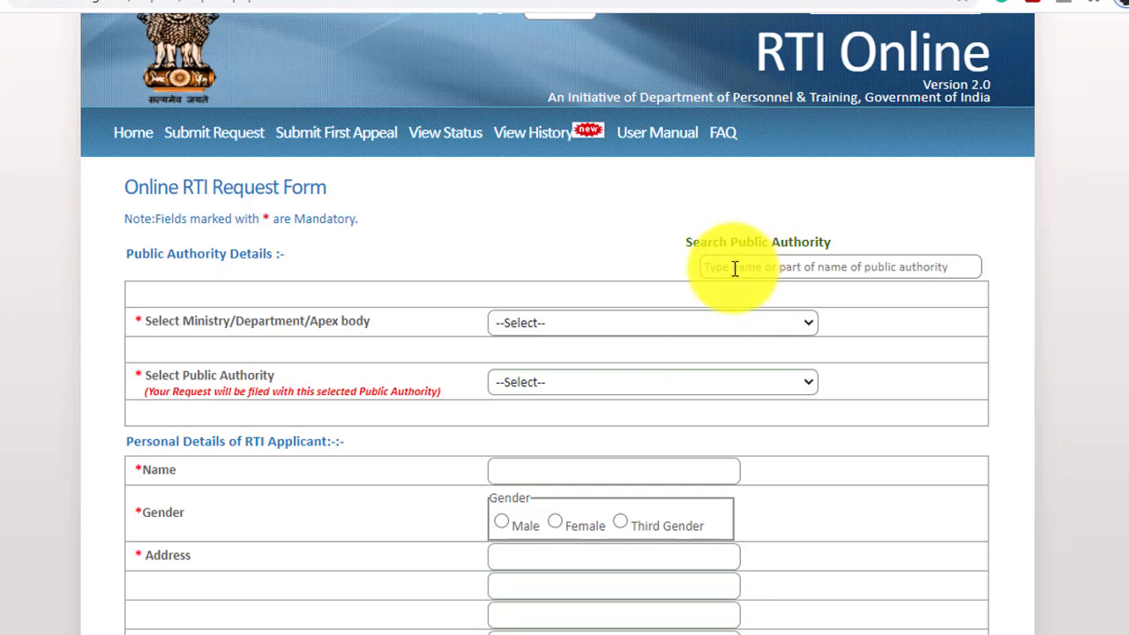
{"action": "type", "text": "ss"}
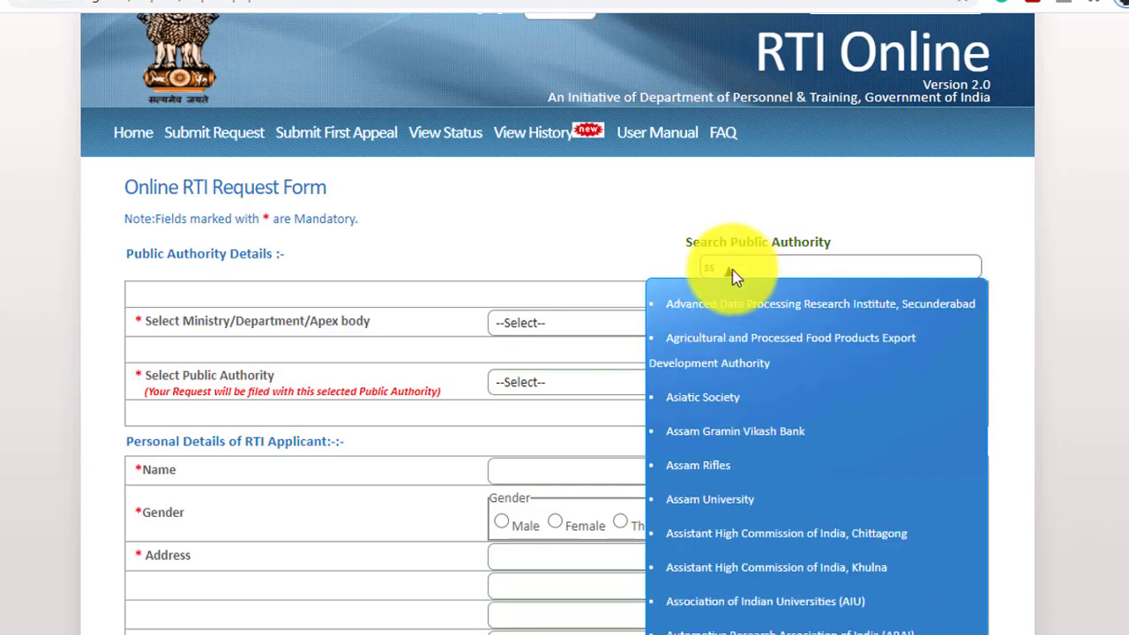
{"action": "type", "text": "c"}
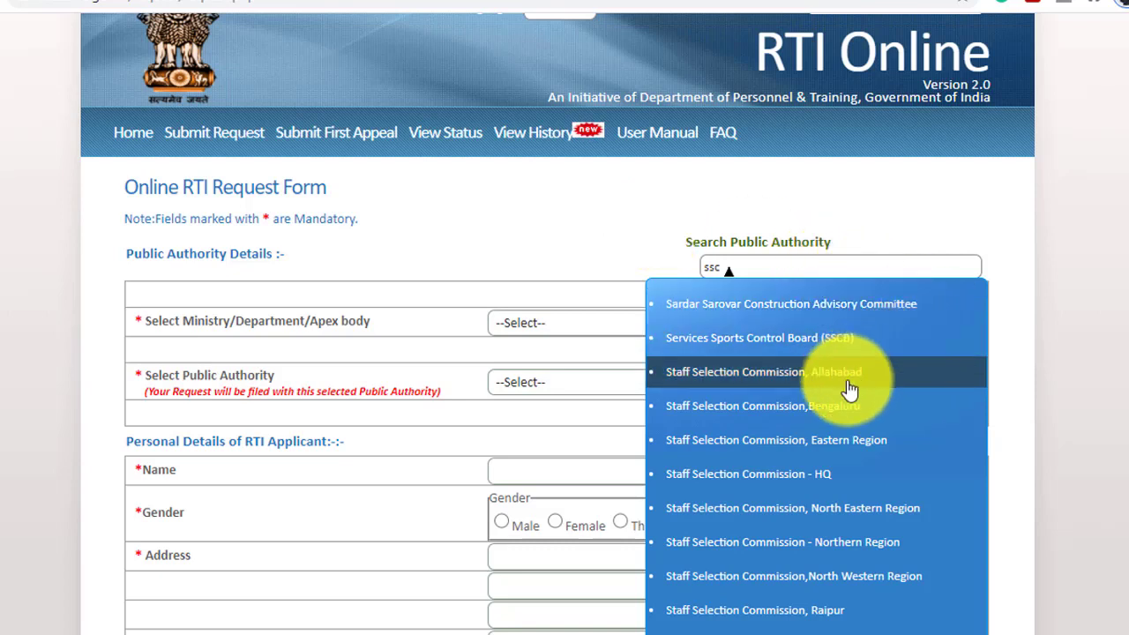
{"action": "left_click", "coordinate": [820, 484]}
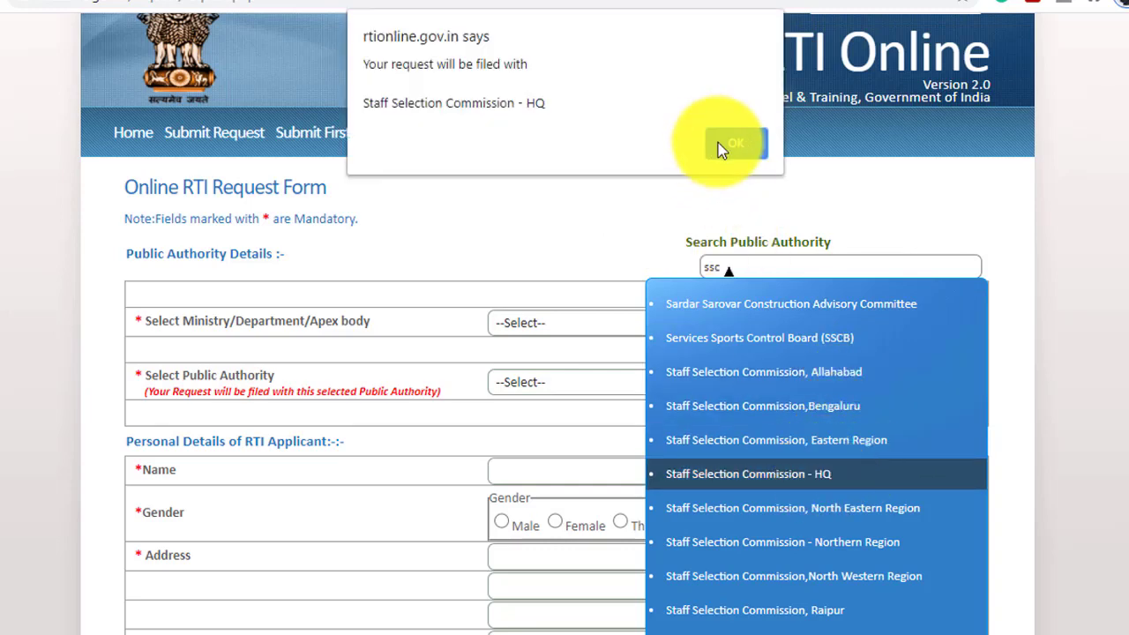
{"action": "left_click", "coordinate": [719, 148]}
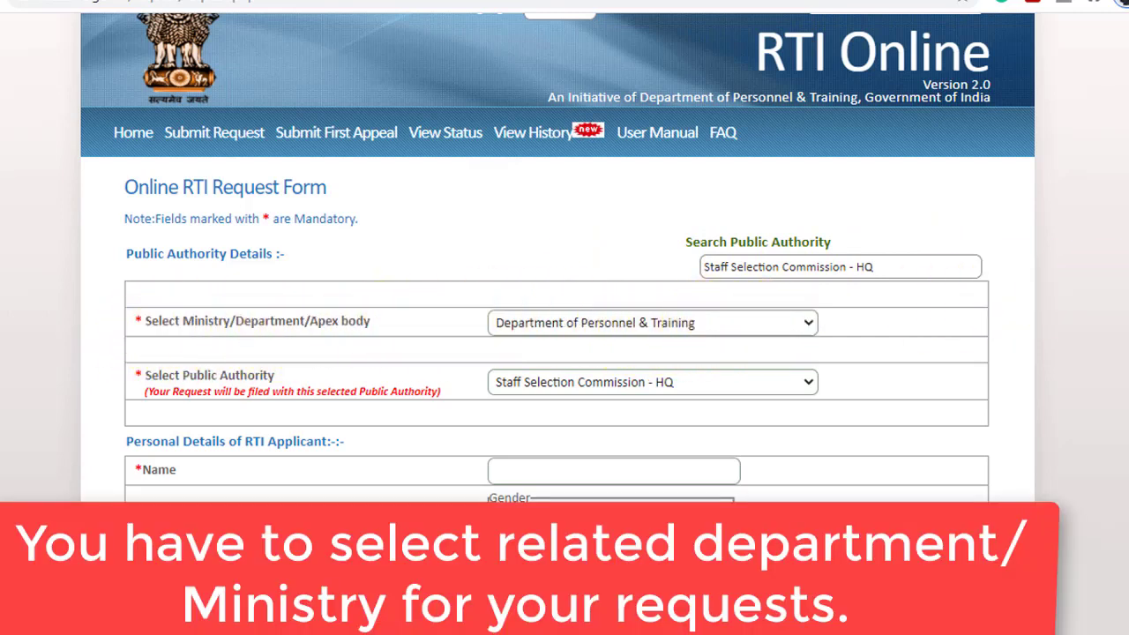
Step: Fill in the applicant's full name, gender Male, postal address and postal code in the personal details
{"action": "scroll", "coordinate": [564, 352], "scroll_direction": "down", "scroll_amount": 2}
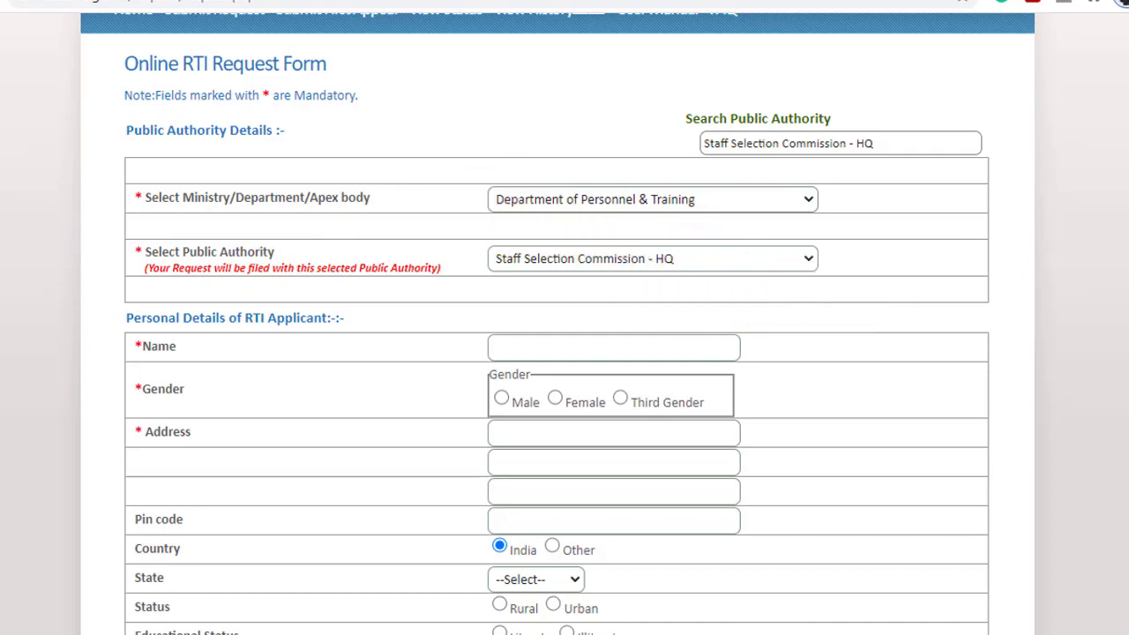
{"action": "scroll", "coordinate": [564, 353], "scroll_direction": "down", "scroll_amount": 3}
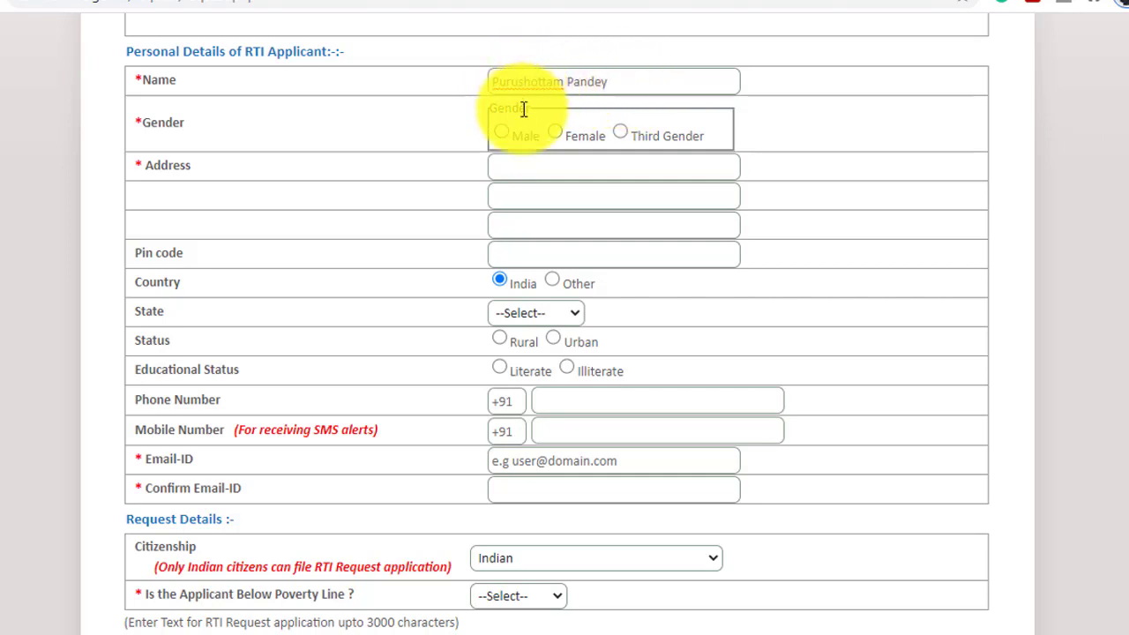
{"action": "left_click", "coordinate": [501, 132]}
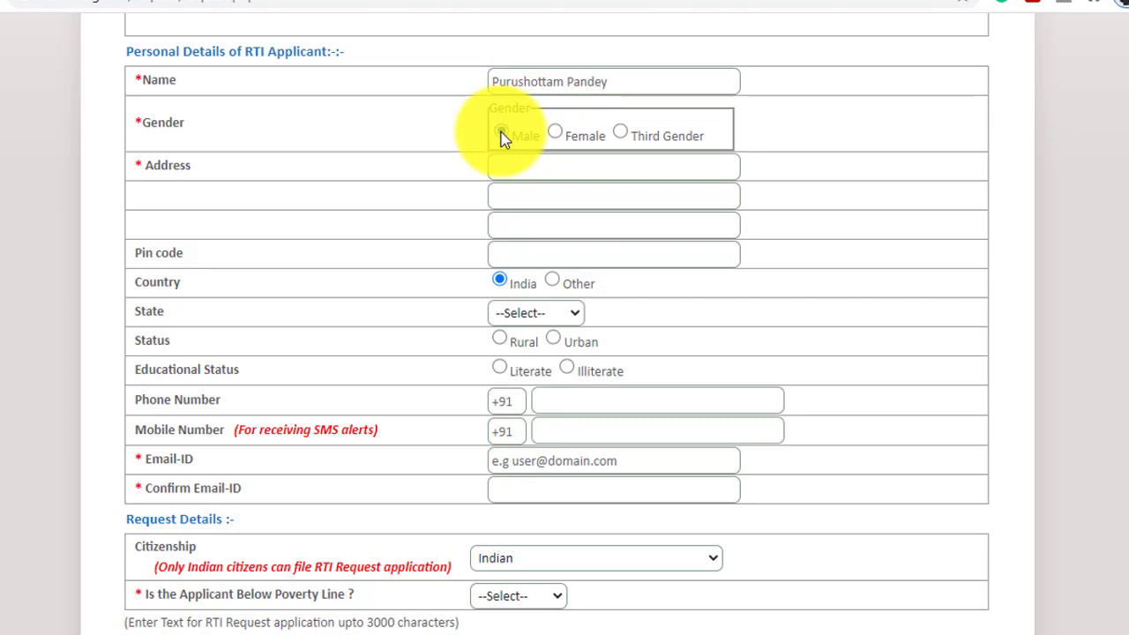
{"action": "left_click", "coordinate": [523, 164]}
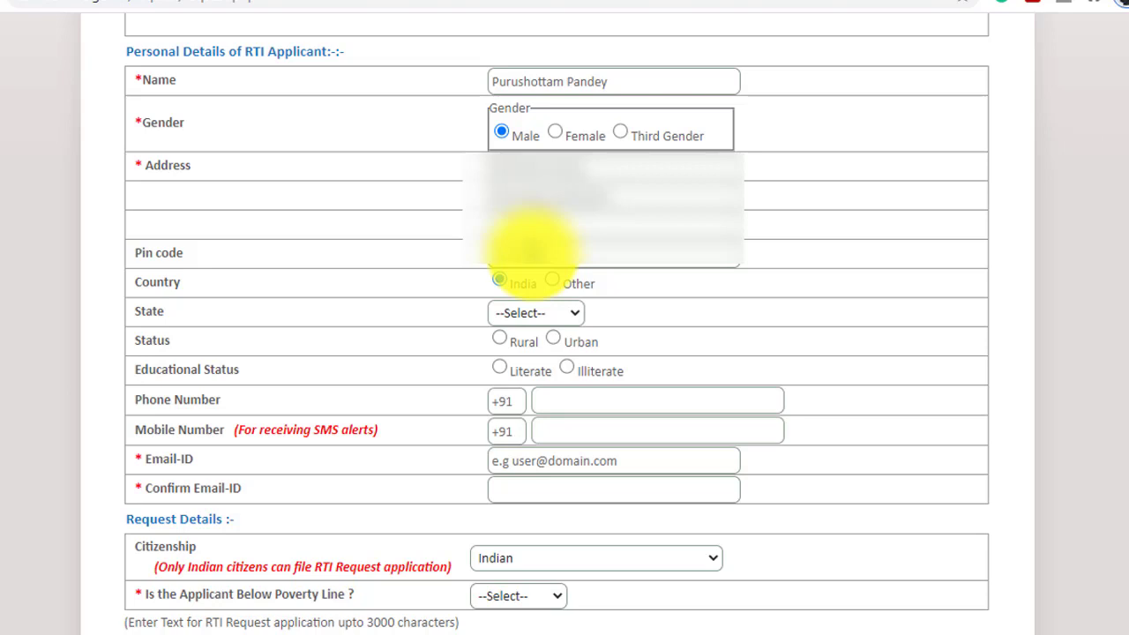
Step: Set the applicant's state to Jharkhand and the status to Urban
{"action": "left_click", "coordinate": [579, 313]}
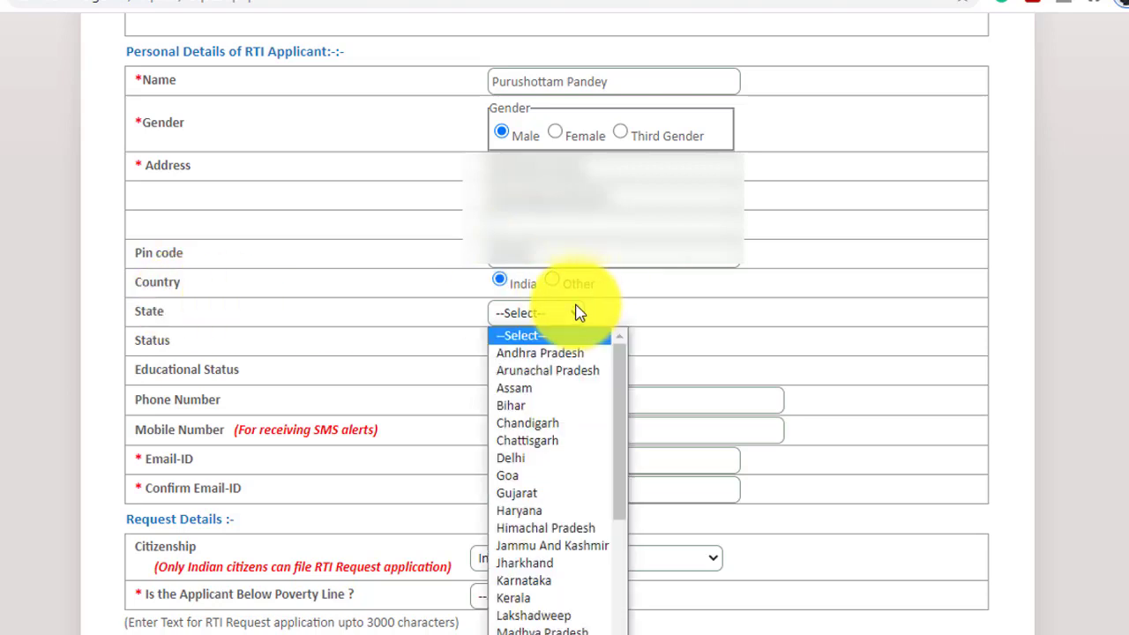
{"action": "left_click", "coordinate": [552, 565]}
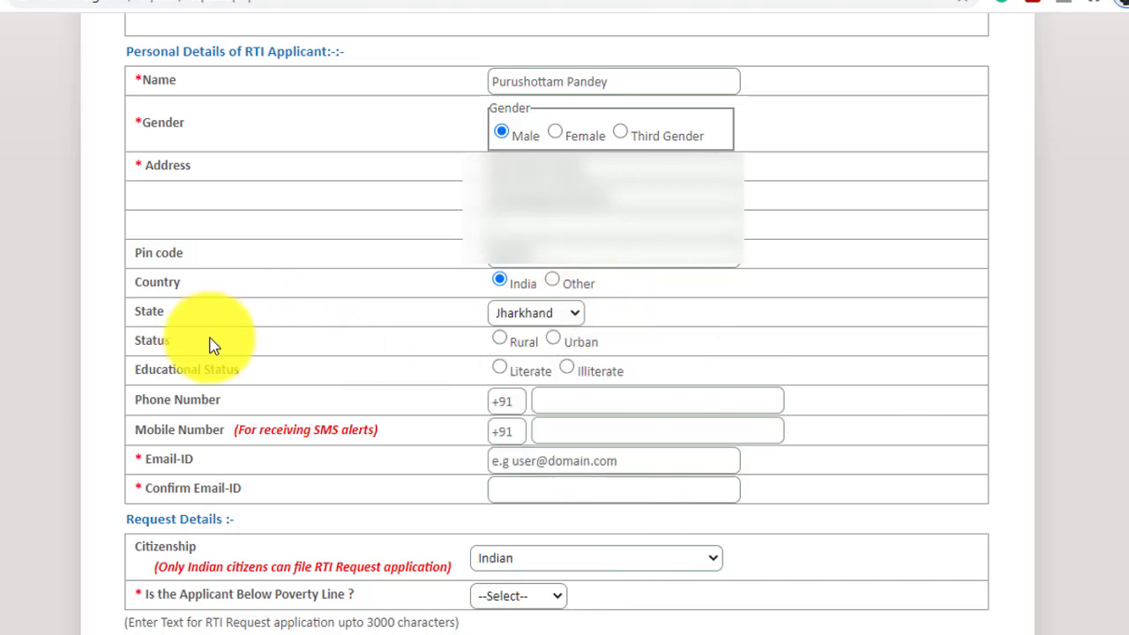
{"action": "left_click", "coordinate": [553, 340]}
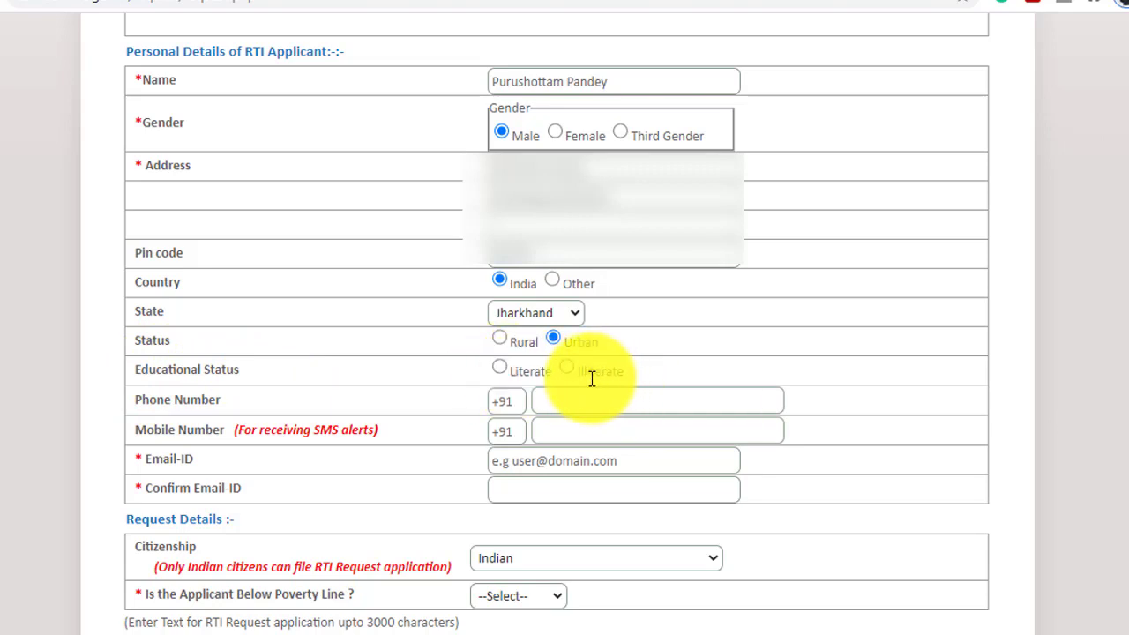
Step: Set the applicant's educational status to Literate with the level Graduate
{"action": "left_click", "coordinate": [499, 369]}
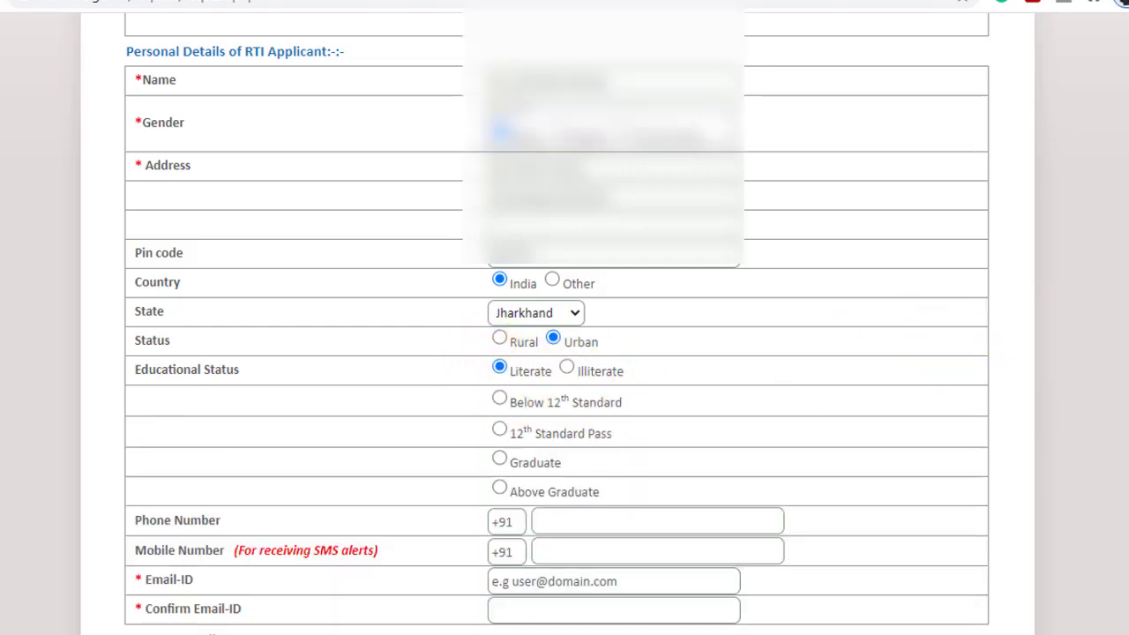
{"action": "scroll", "coordinate": [1026, 338], "scroll_direction": "down", "scroll_amount": 1}
{"action": "scroll", "coordinate": [556, 353], "scroll_direction": "down", "scroll_amount": 2}
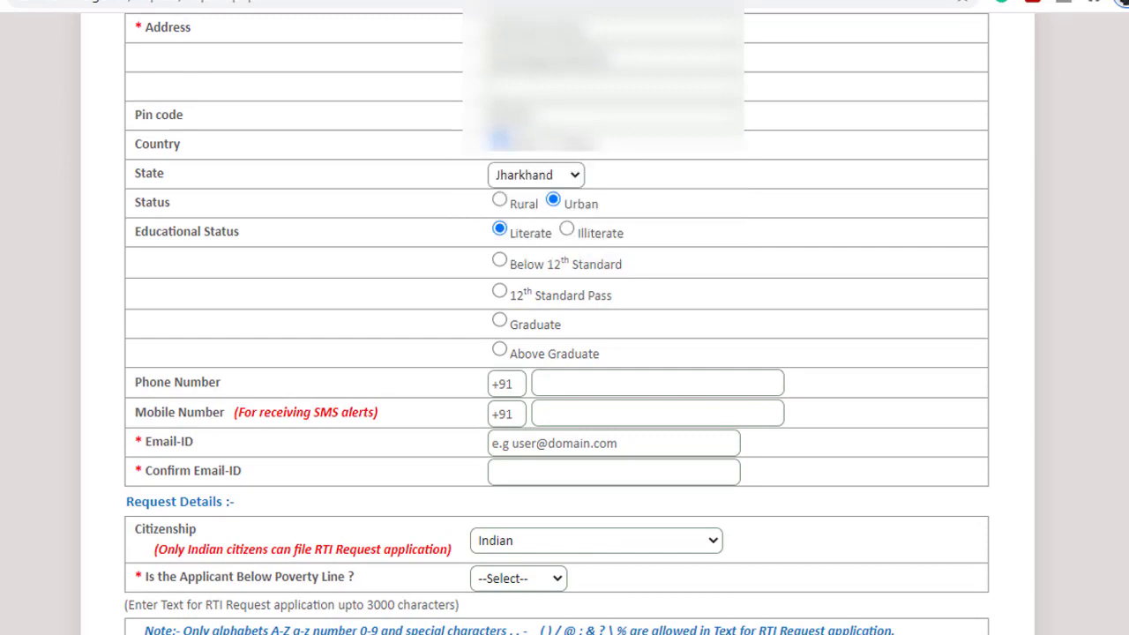
{"action": "scroll", "coordinate": [557, 353], "scroll_direction": "down", "scroll_amount": 2}
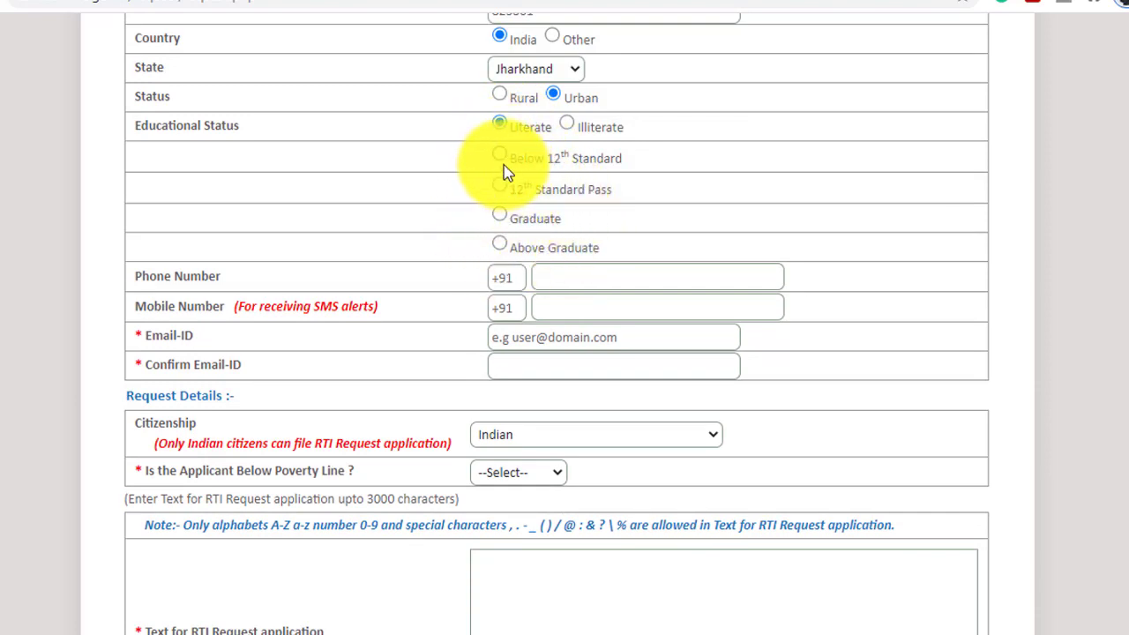
{"action": "left_click", "coordinate": [499, 217]}
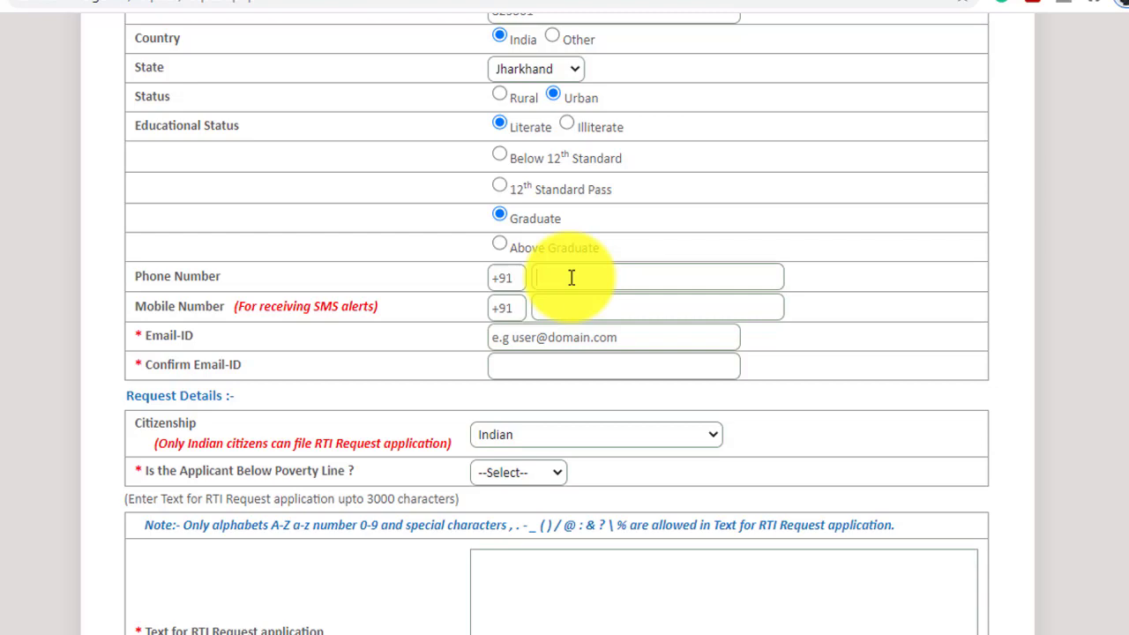
Step: Enter the applicant's phone number and mobile number, and fill in the e-mail address with its confirmation
{"action": "type", "text": "9304"}
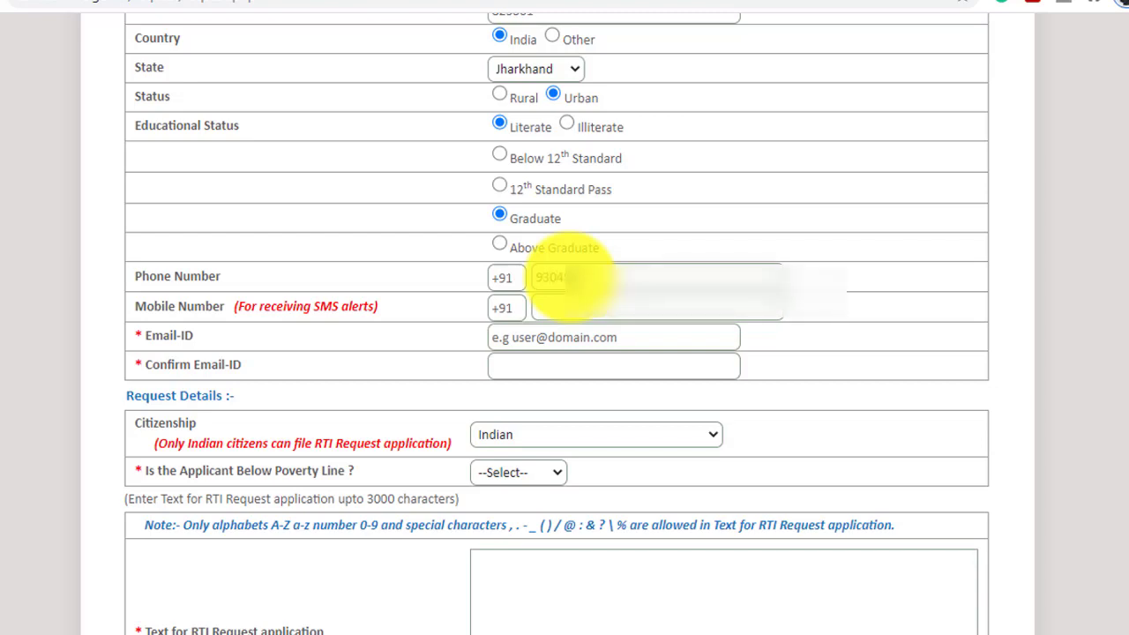
{"action": "left_click", "coordinate": [582, 307]}
{"action": "key", "text": "ctrl+v"}
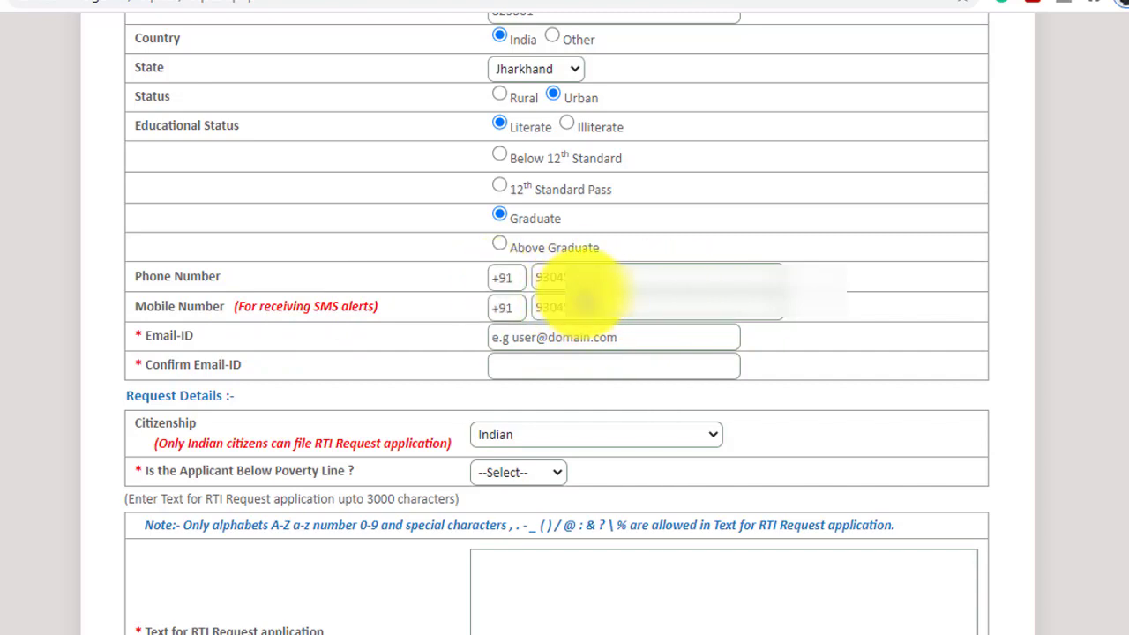
{"action": "left_click", "coordinate": [551, 345]}
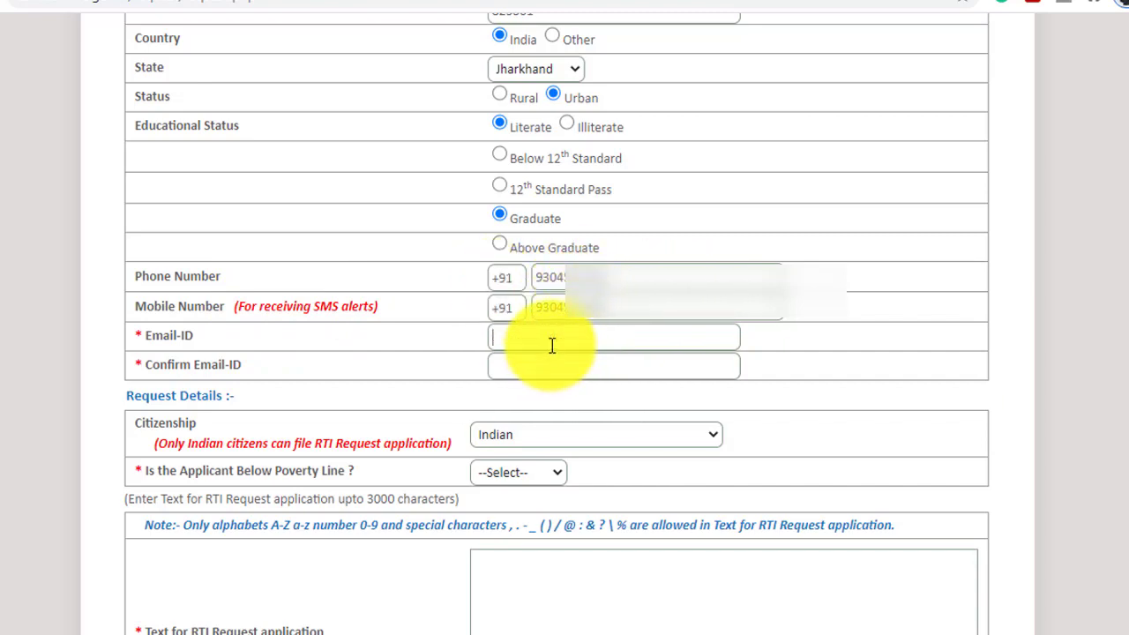
{"action": "type", "text": "i"}
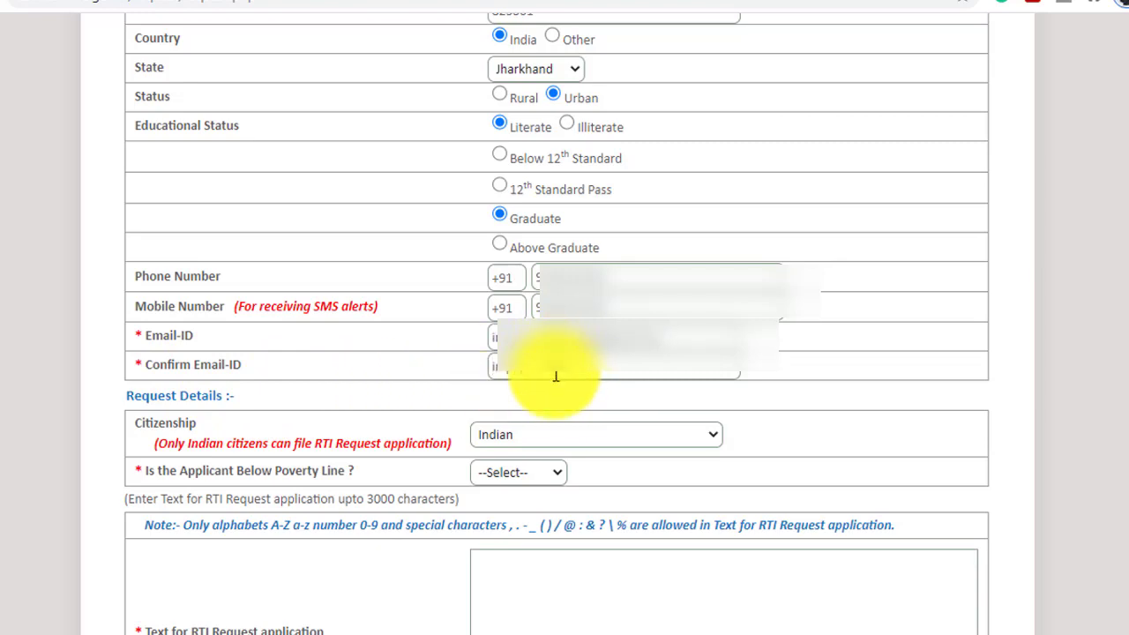
Step: Set the below-poverty-line answer to No and enter the request text "when is ssc stenographer 2020 tier 1 exam going to be organised?"
{"action": "scroll", "coordinate": [555, 377], "scroll_direction": "down", "scroll_amount": 3}
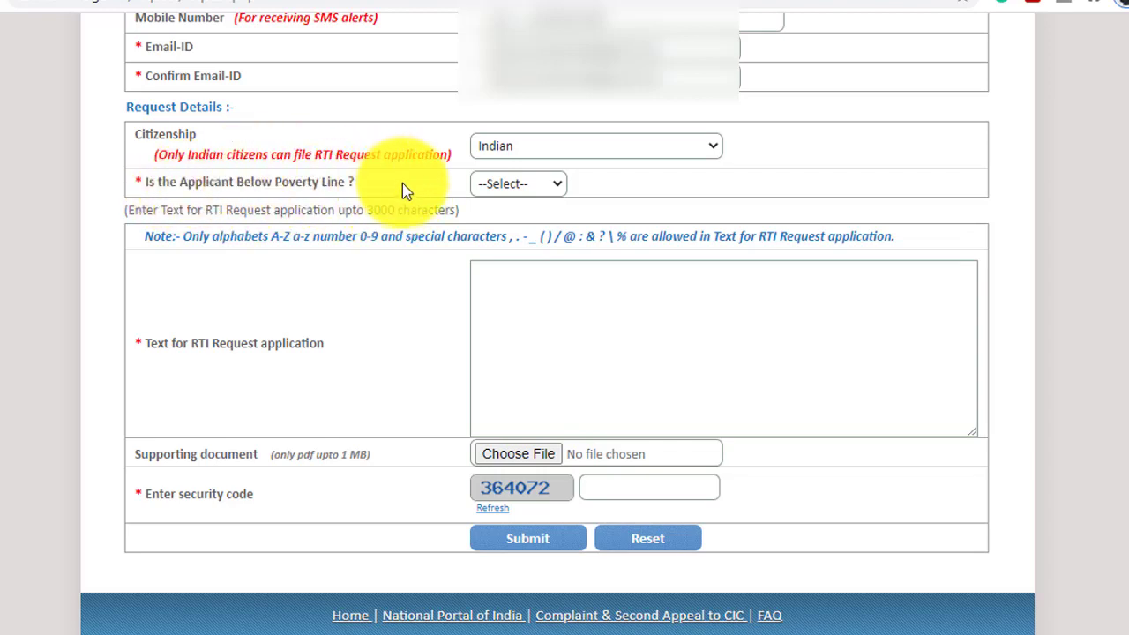
{"action": "left_click", "coordinate": [512, 189]}
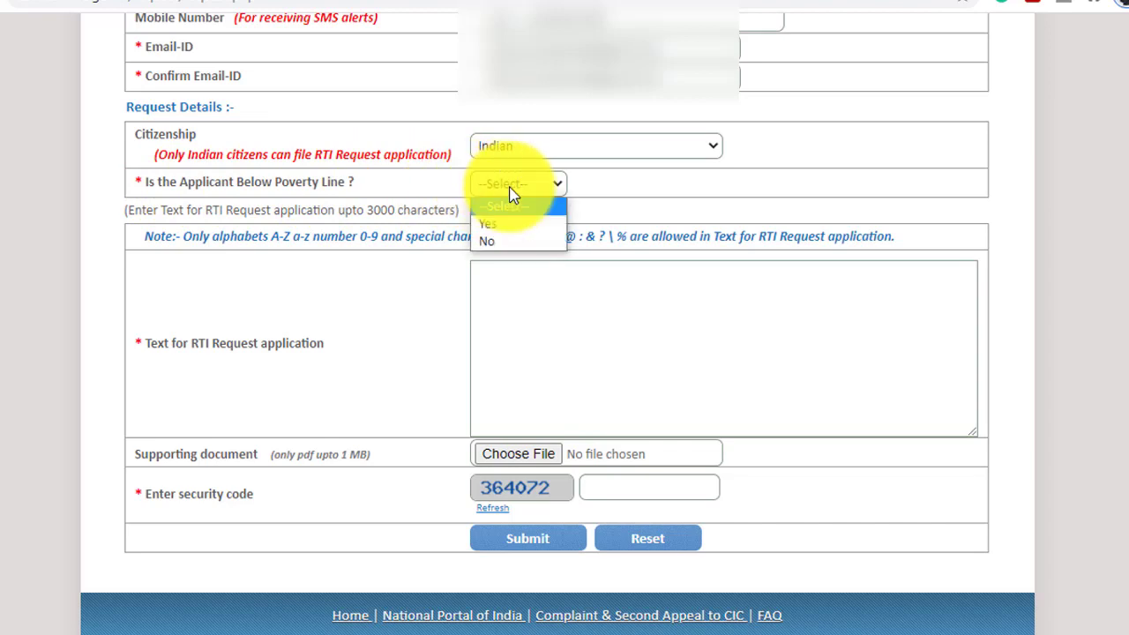
{"action": "left_click", "coordinate": [499, 241]}
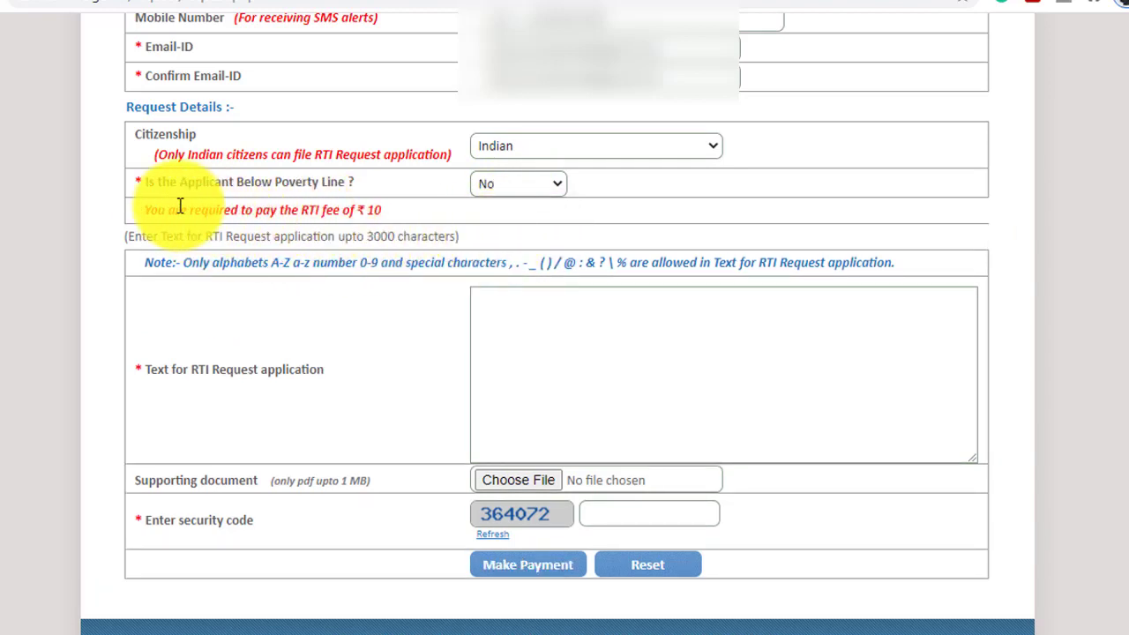
{"action": "left_click_drag", "start_coordinate": [152, 208], "coordinate": [393, 214]}
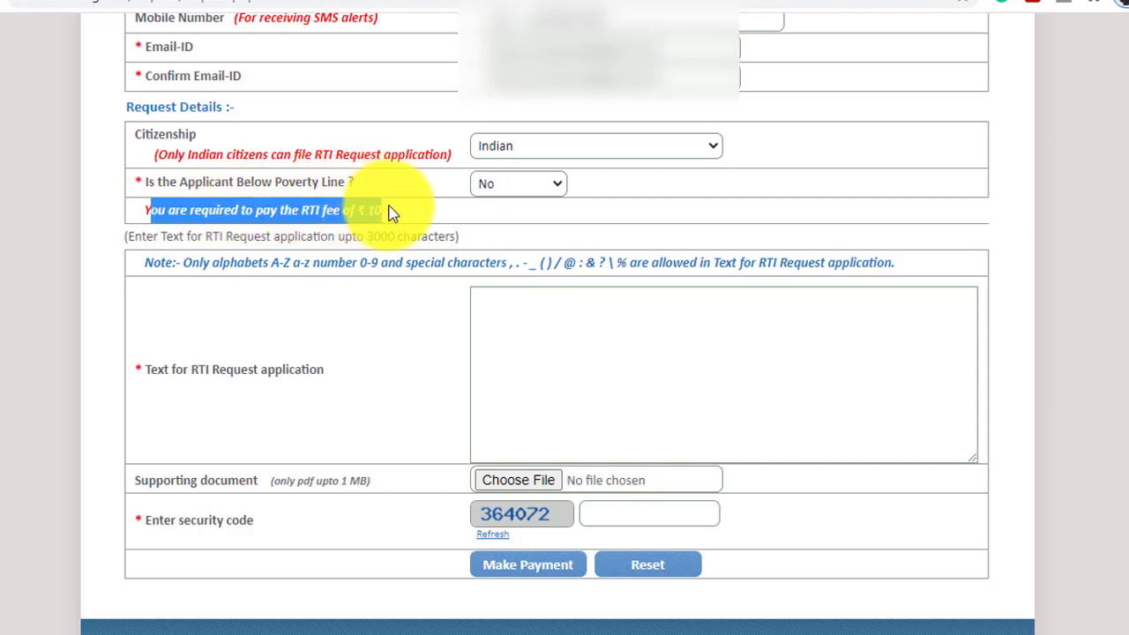
{"action": "left_click", "coordinate": [393, 214]}
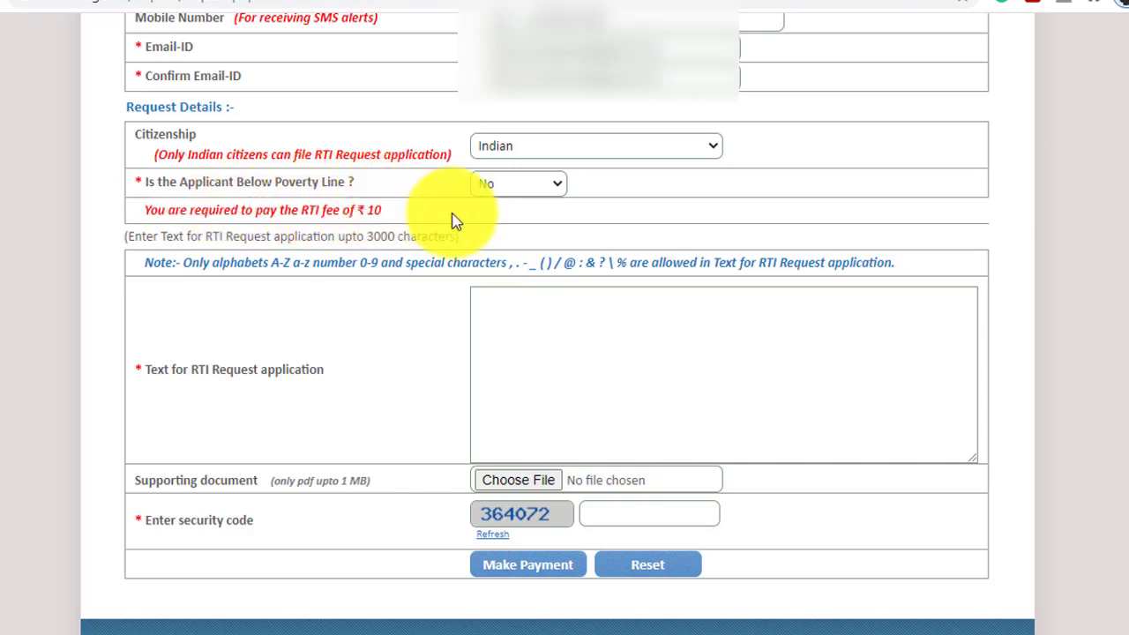
{"action": "left_click", "coordinate": [575, 315]}
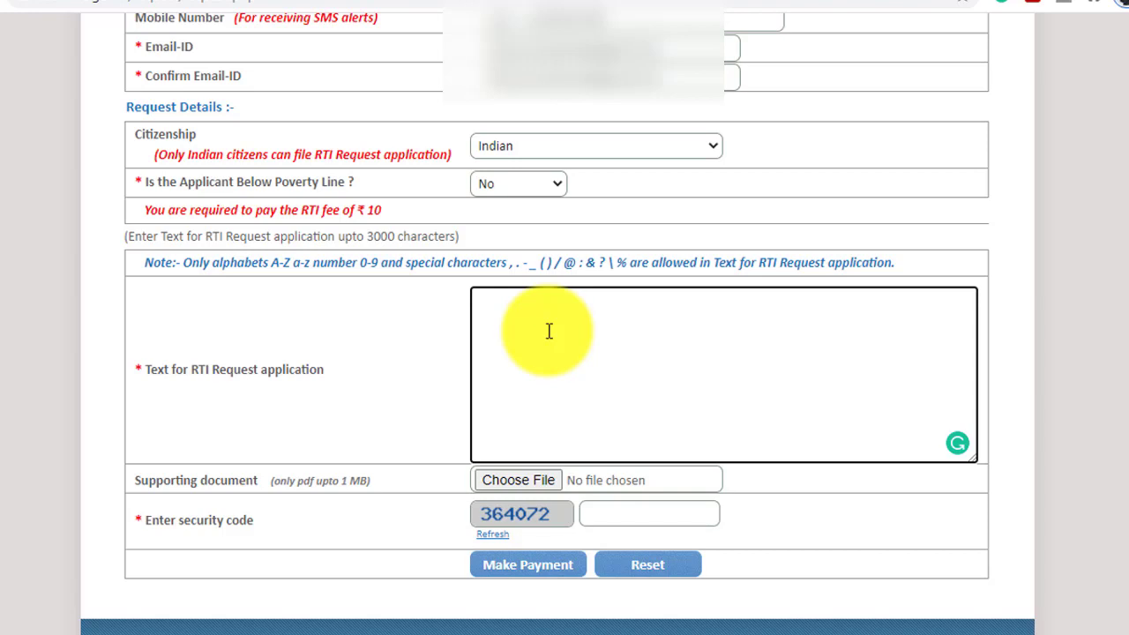
{"action": "type", "text": "when is ssc stenographer 2020 tier 1 exam going to be organised?"}
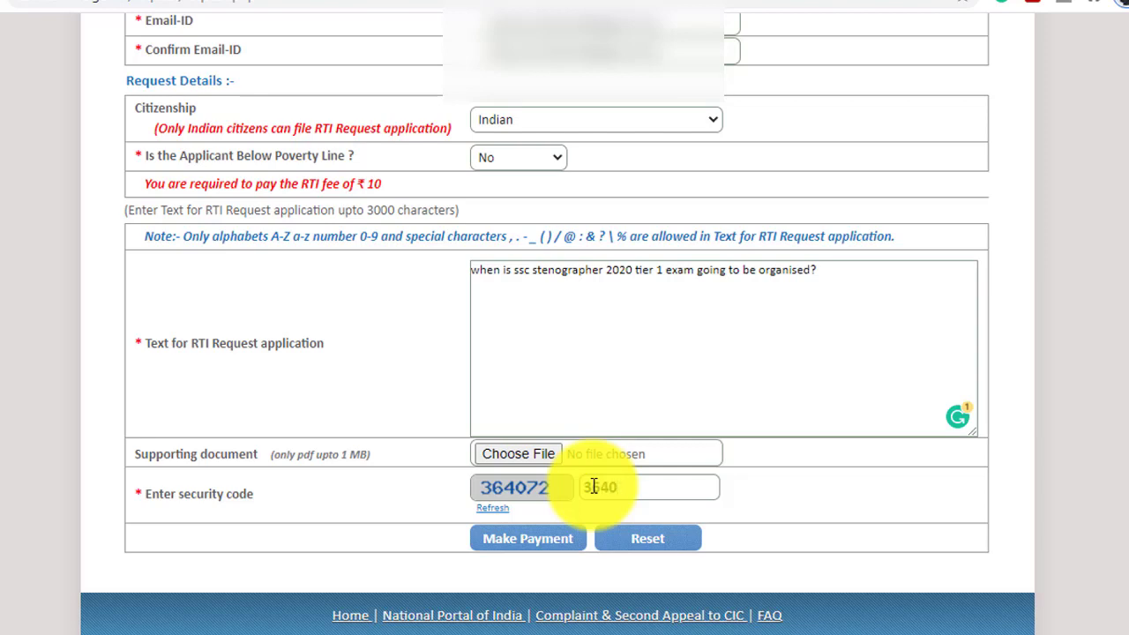
Step: Complete the security code for the request form and proceed to payment, confirming the submission
{"action": "type", "text": "72"}
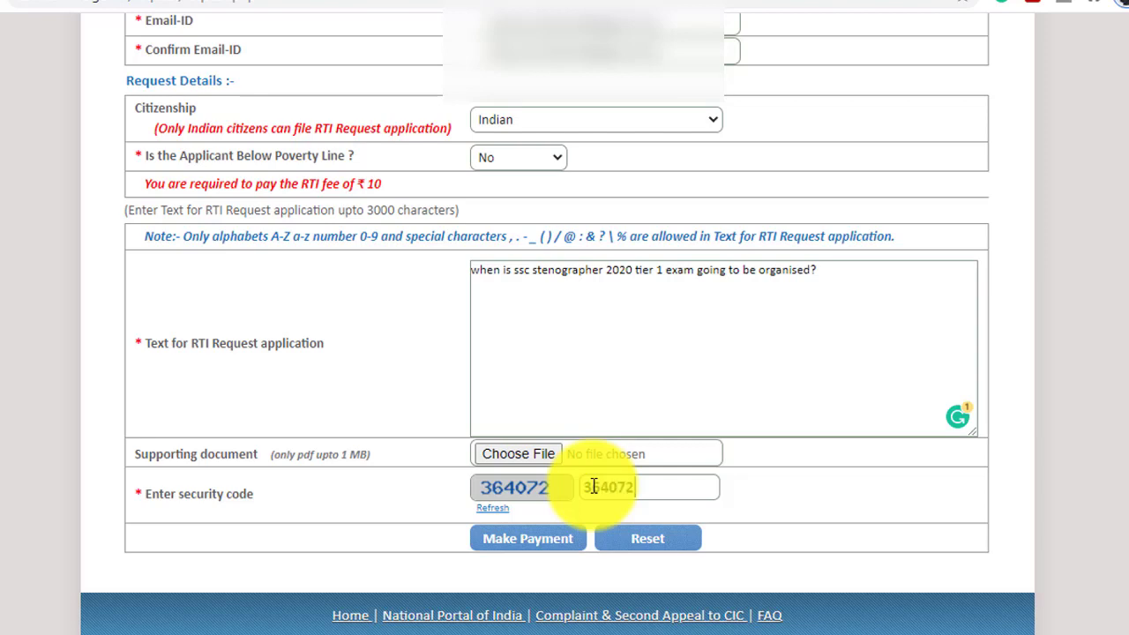
{"action": "left_click", "coordinate": [542, 549]}
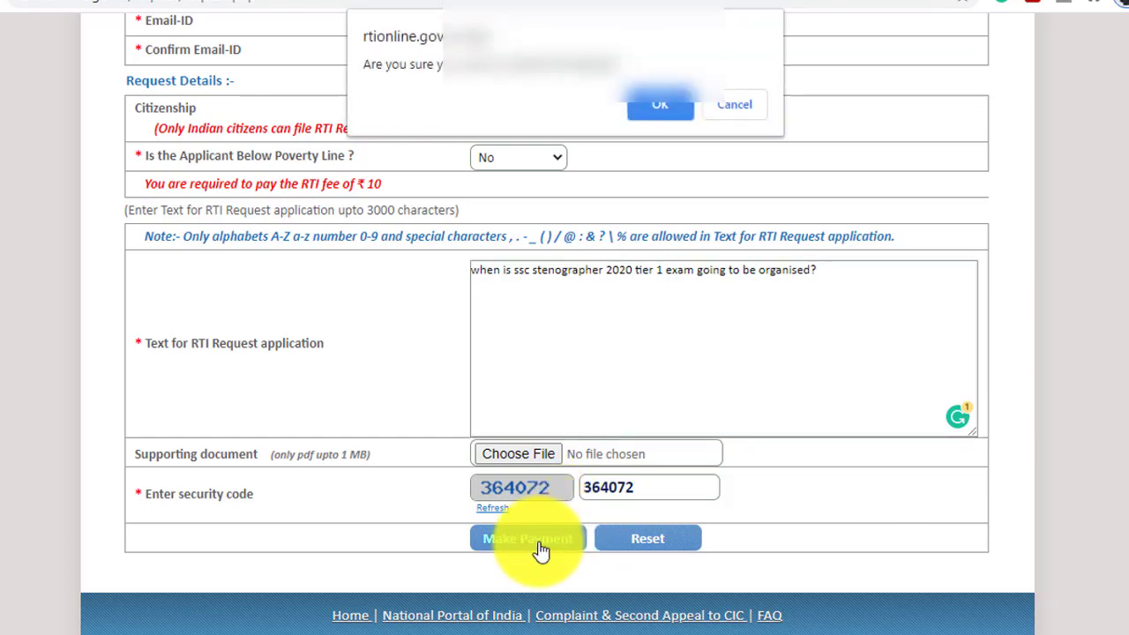
{"action": "left_click", "coordinate": [654, 114]}
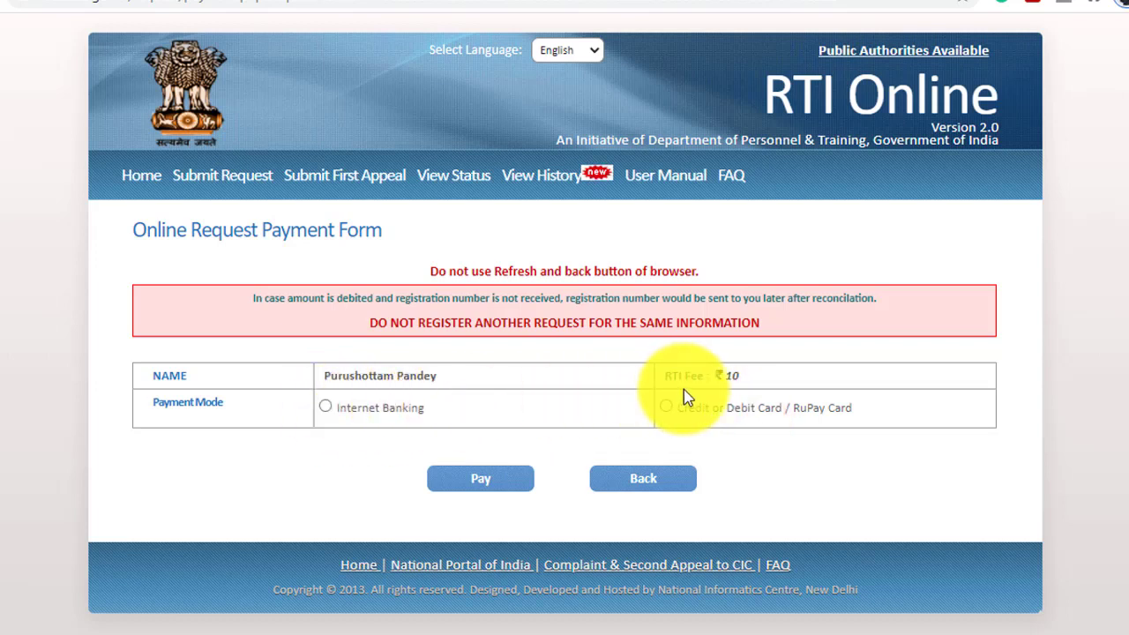
Step: Choose Credit or Debit Card / RuPay Card as the payment mode and continue to the SBI card payment page
{"action": "left_click", "coordinate": [668, 411]}
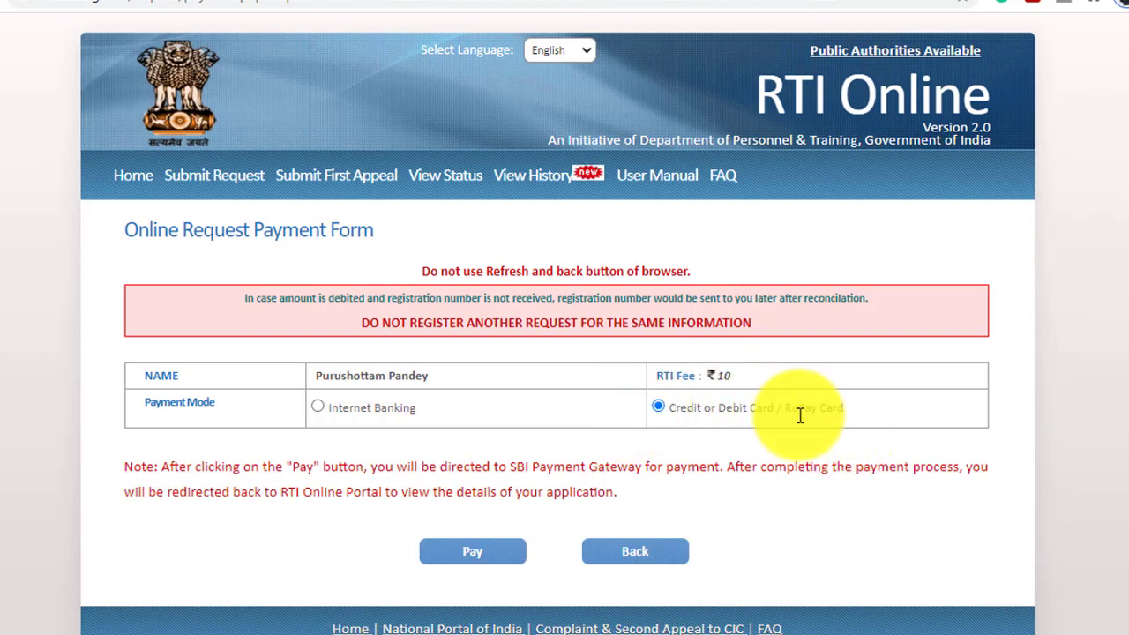
{"action": "left_click", "coordinate": [490, 557]}
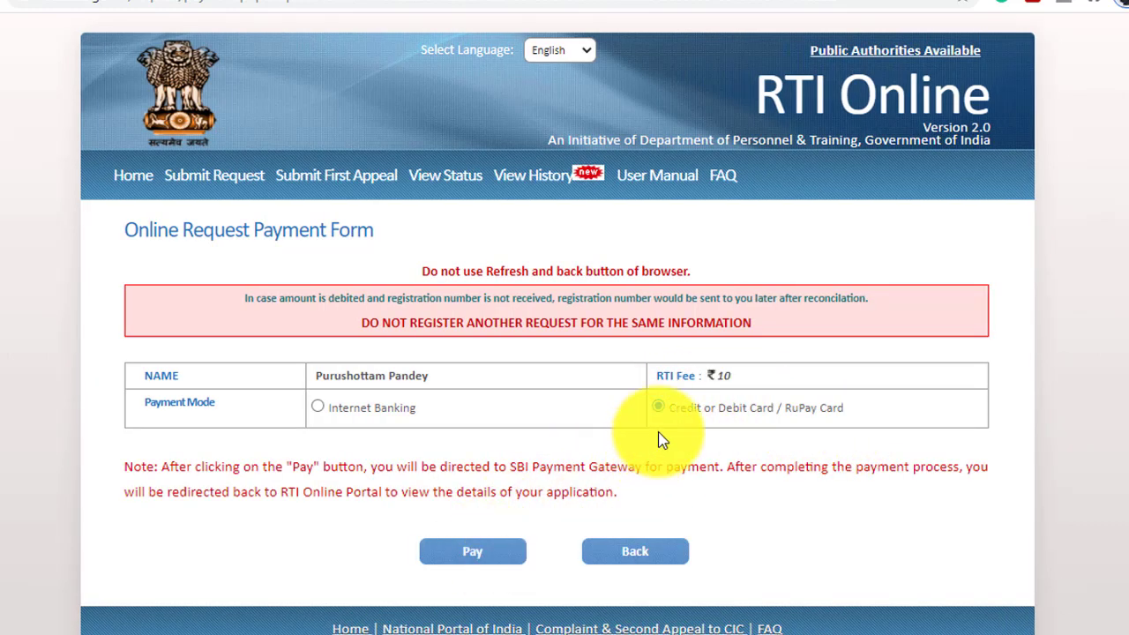
{"action": "left_click", "coordinate": [464, 557]}
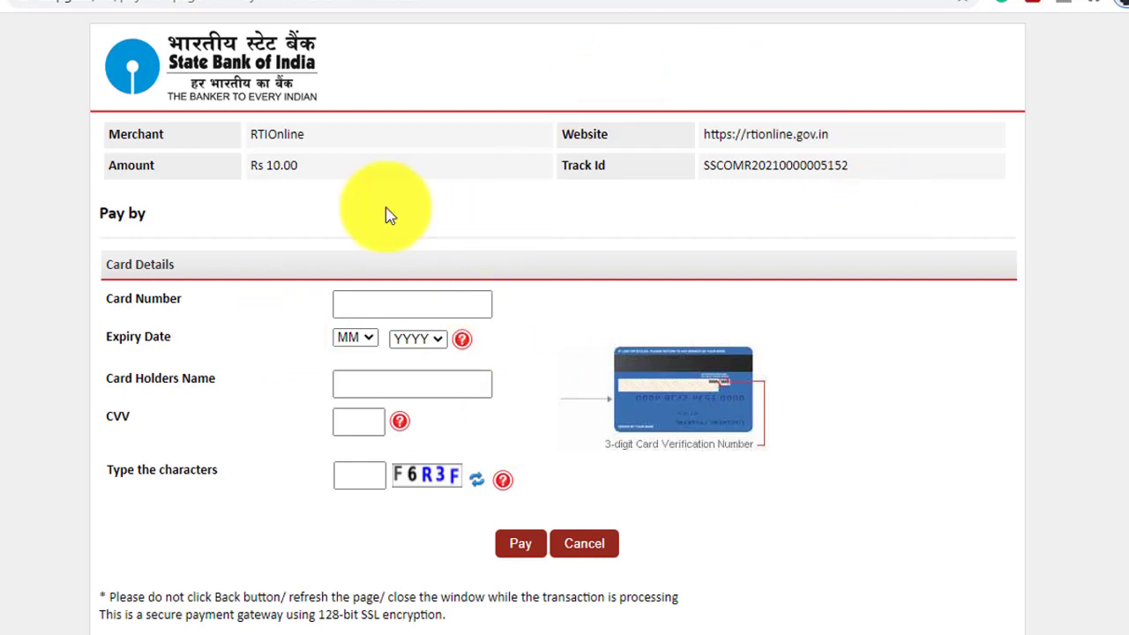
{"action": "scroll", "coordinate": [538, 174], "scroll_direction": "down", "scroll_amount": 1}
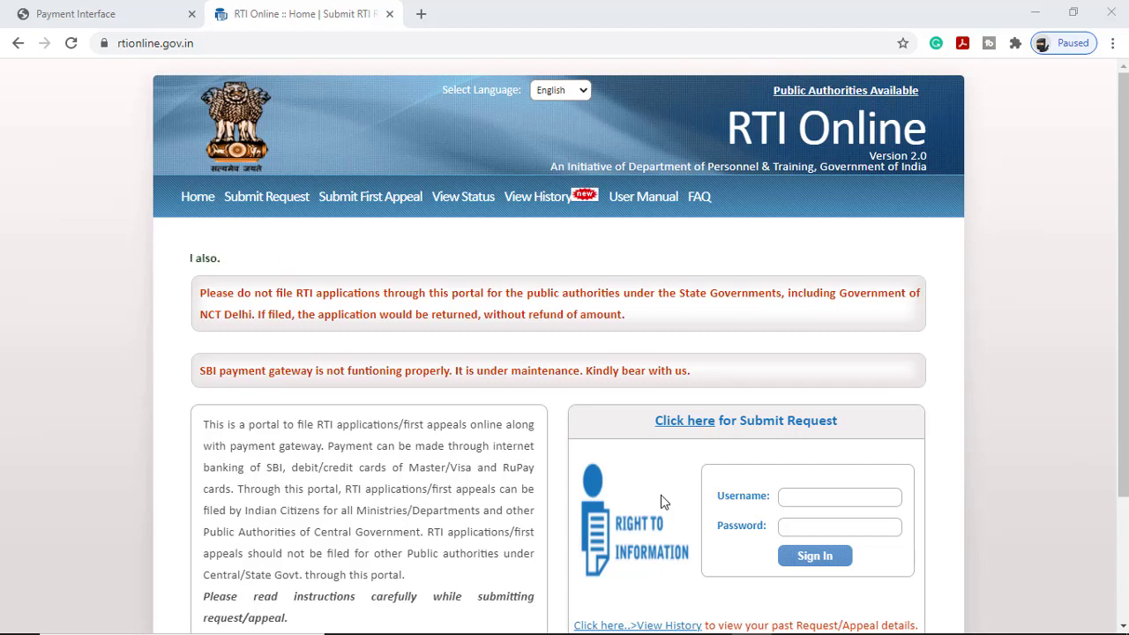
Step: Open the online RTI status form and examine its registration number, e-mail and security code fields
{"action": "left_click", "coordinate": [470, 201]}
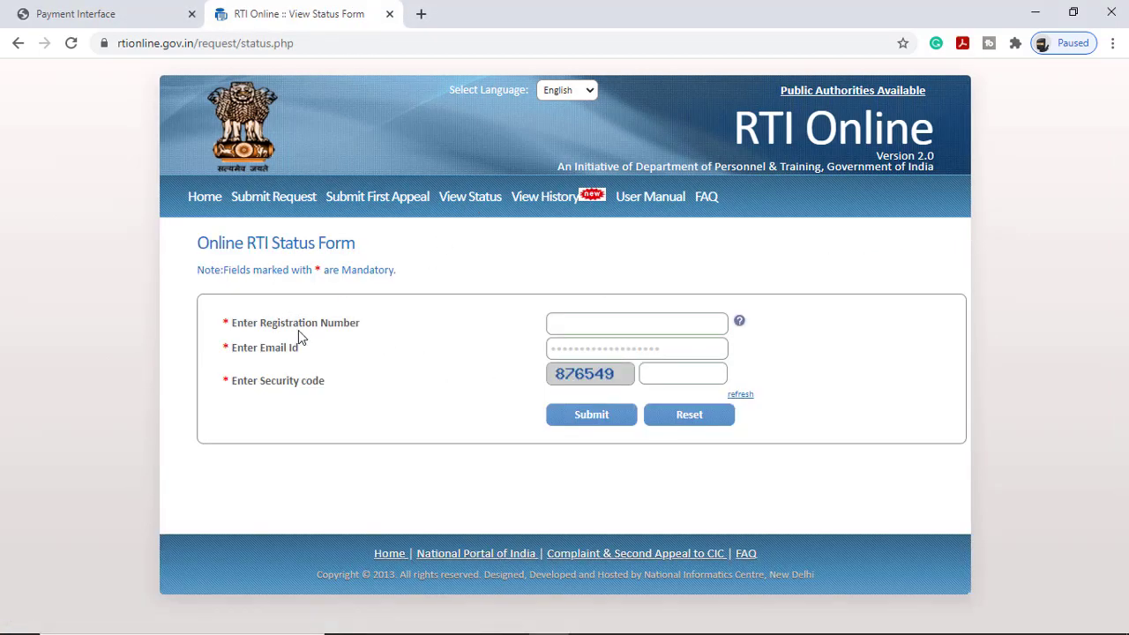
{"action": "left_click_drag", "start_coordinate": [303, 322], "coordinate": [371, 325]}
{"action": "left_click", "coordinate": [364, 323]}
{"action": "left_click", "coordinate": [622, 328]}
{"action": "left_click", "coordinate": [600, 353]}
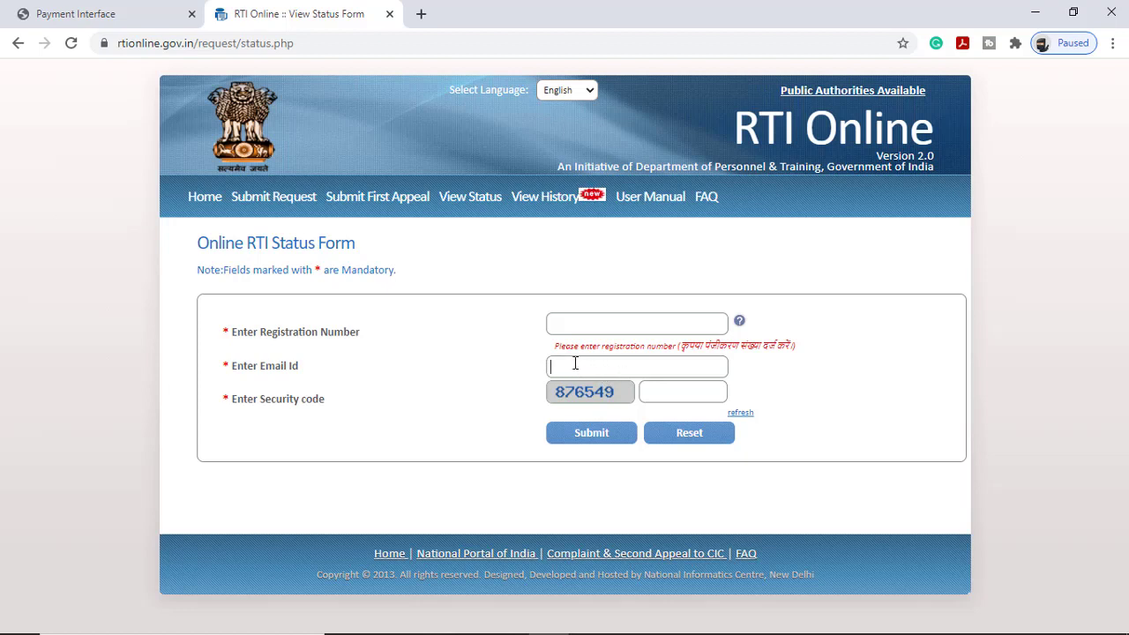
{"action": "left_click", "coordinate": [685, 391]}
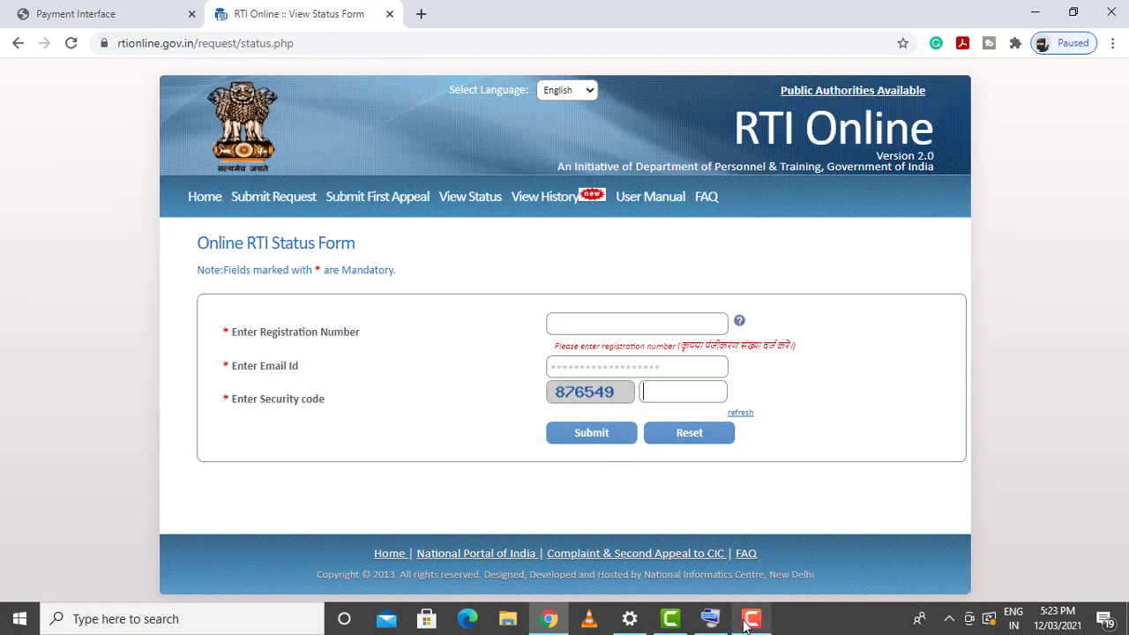
{"action": "left_click", "coordinate": [751, 618]}
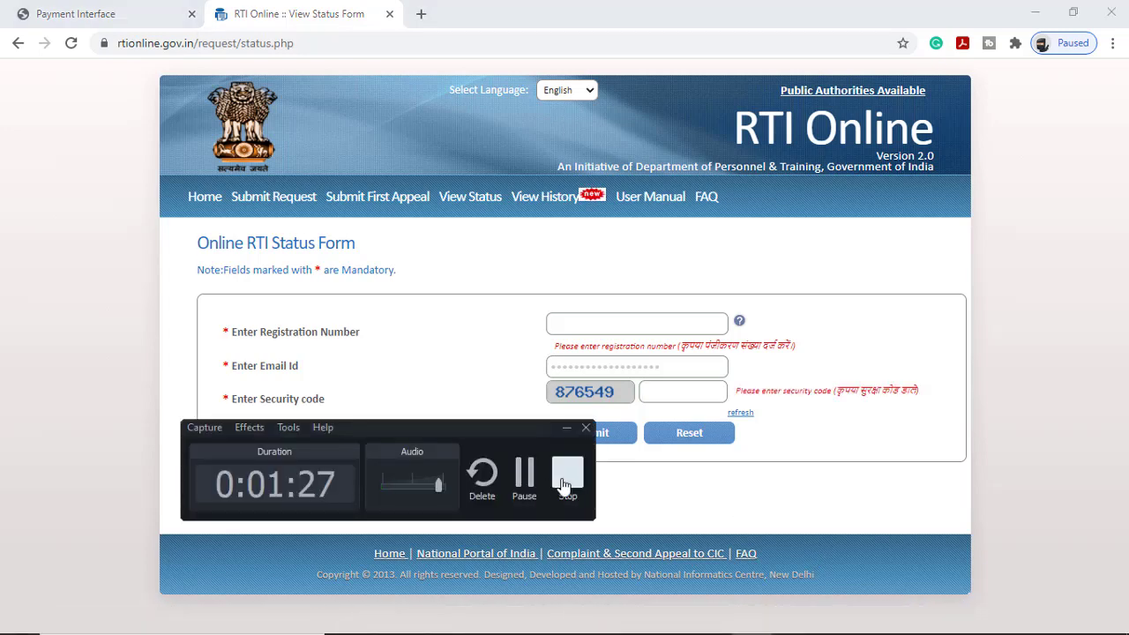